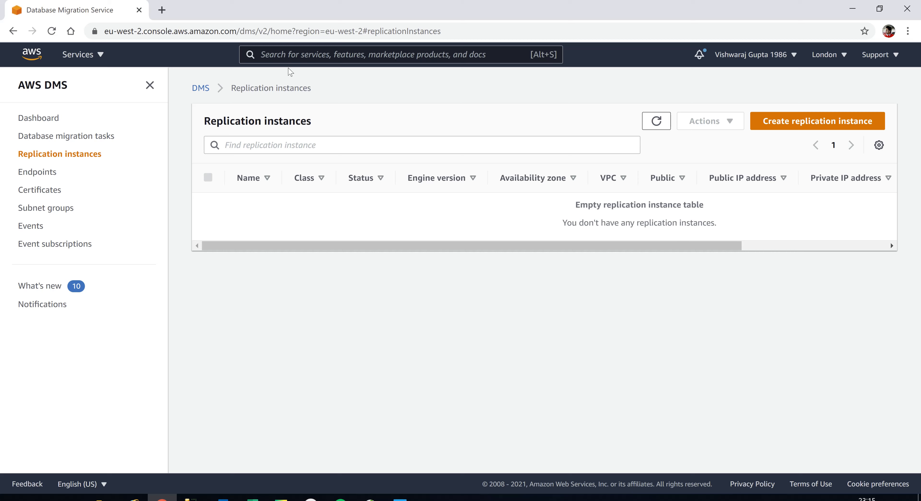
# Search for dms, open Database Migration Service and start creating a replication instance.
pyautogui.write('dms')
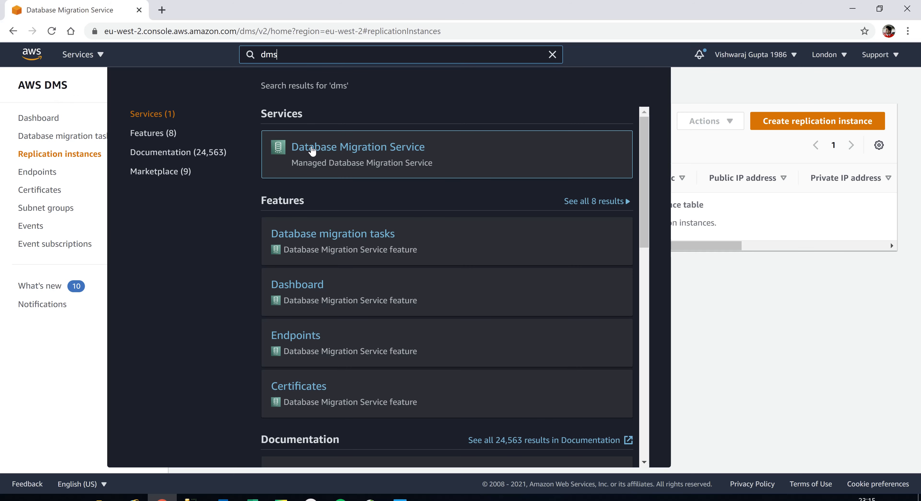
pyautogui.click(311, 151)
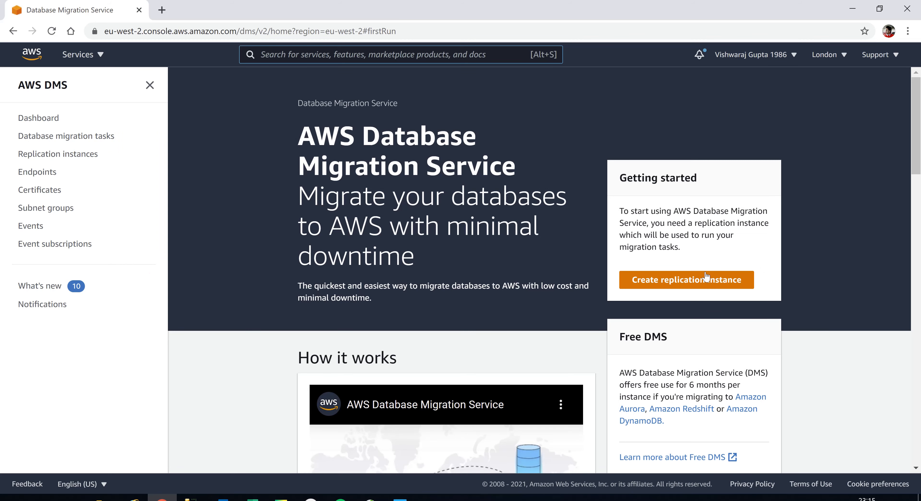
pyautogui.click(685, 281)
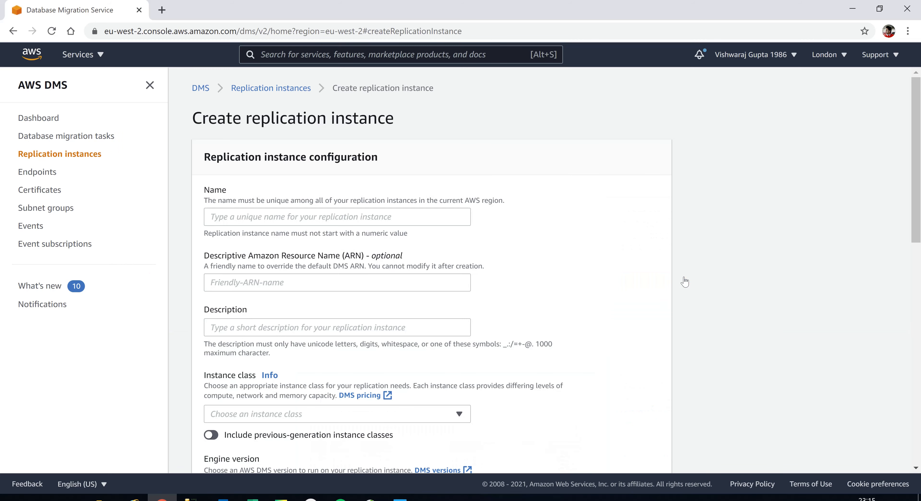
# Name the new replication instance sqltoredshift.
pyautogui.moveTo(918, 149); pyautogui.dragTo(918, 168)
pyautogui.click(348, 174)
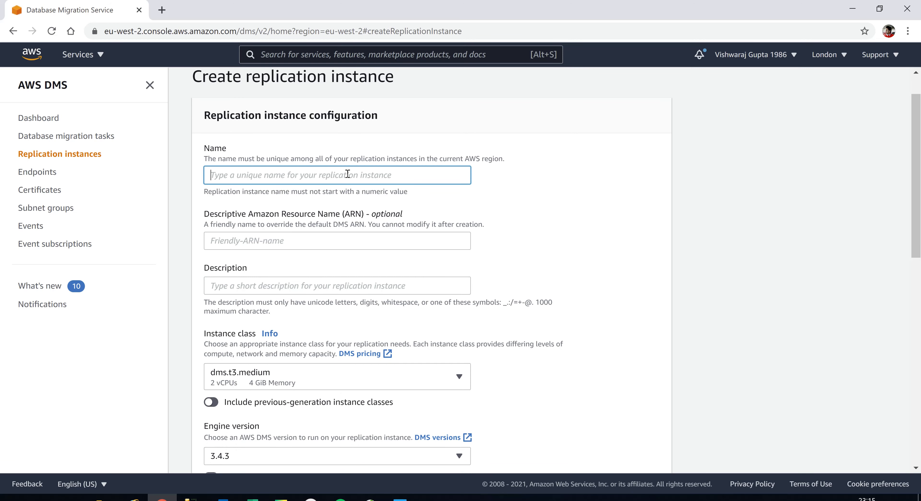
pyautogui.write('sqlto')
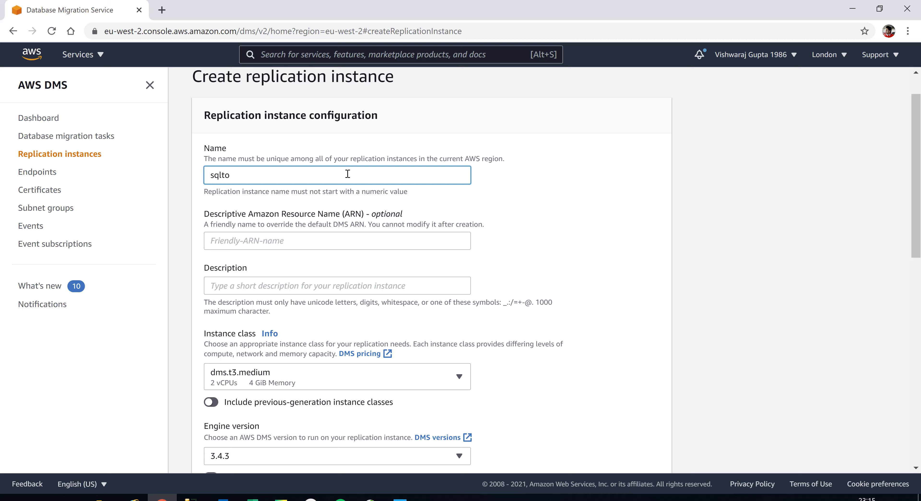
pyautogui.write('redshift')
pyautogui.click(351, 236)
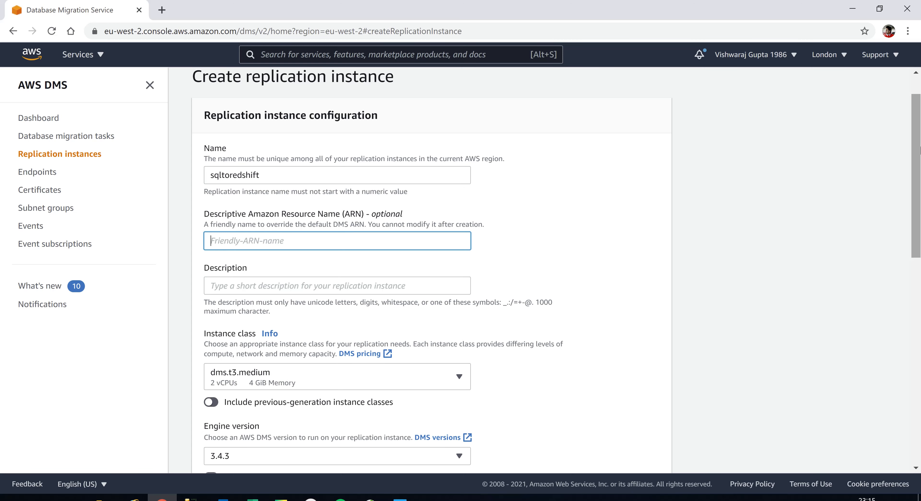
# Examine the available instance classes for the replication instance, from the t3 sizes through c5 to r5.
pyautogui.moveTo(917, 157); pyautogui.dragTo(918, 194)
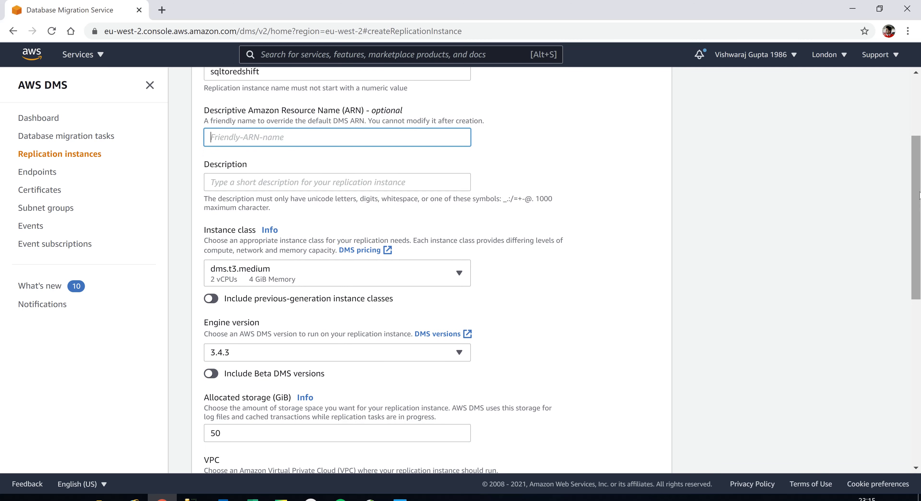
pyautogui.click(453, 183)
pyautogui.scroll(-2, 919, 222)
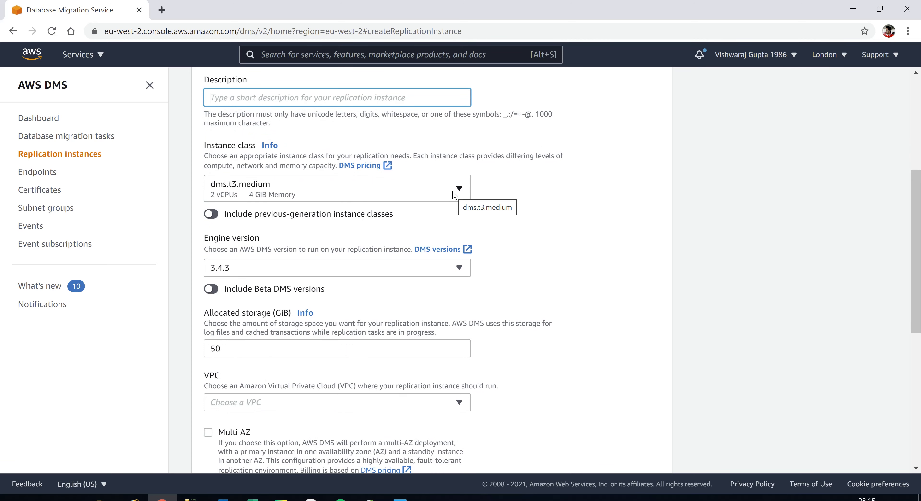
pyautogui.click(463, 192)
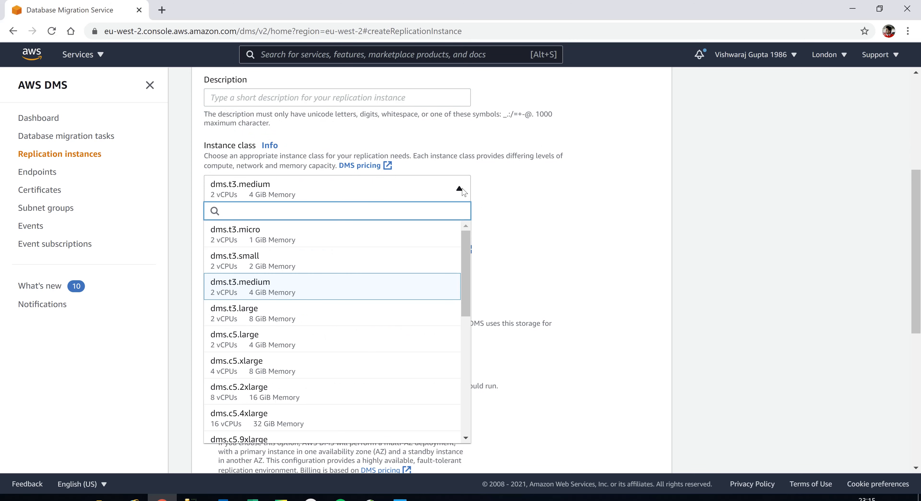
pyautogui.moveTo(462, 249); pyautogui.dragTo(463, 308)
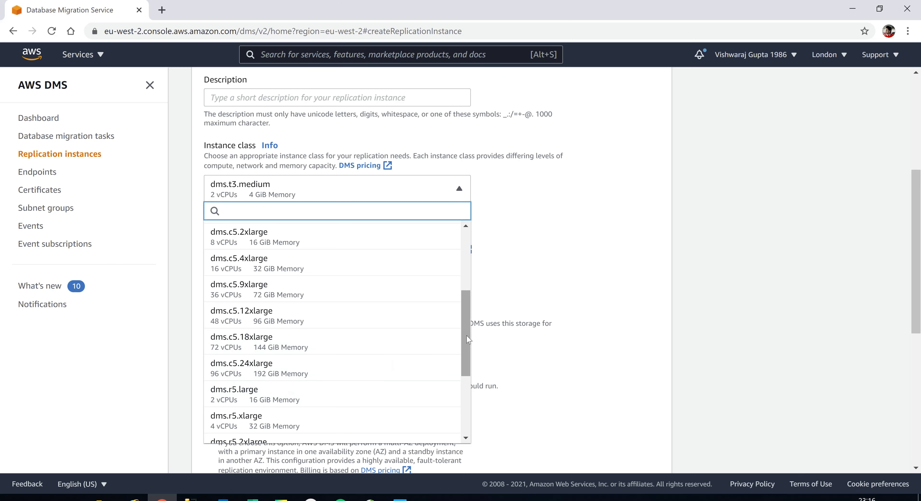
pyautogui.moveTo(466, 340); pyautogui.dragTo(464, 382)
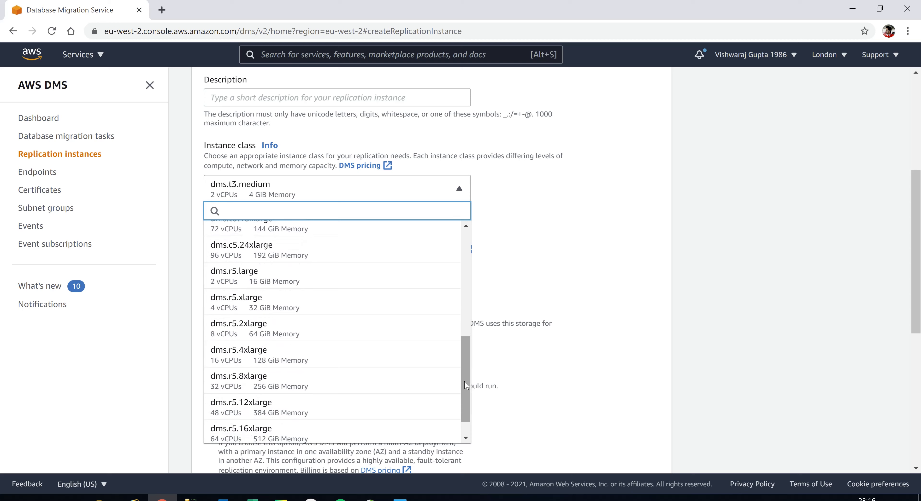
pyautogui.moveTo(465, 381); pyautogui.dragTo(464, 405)
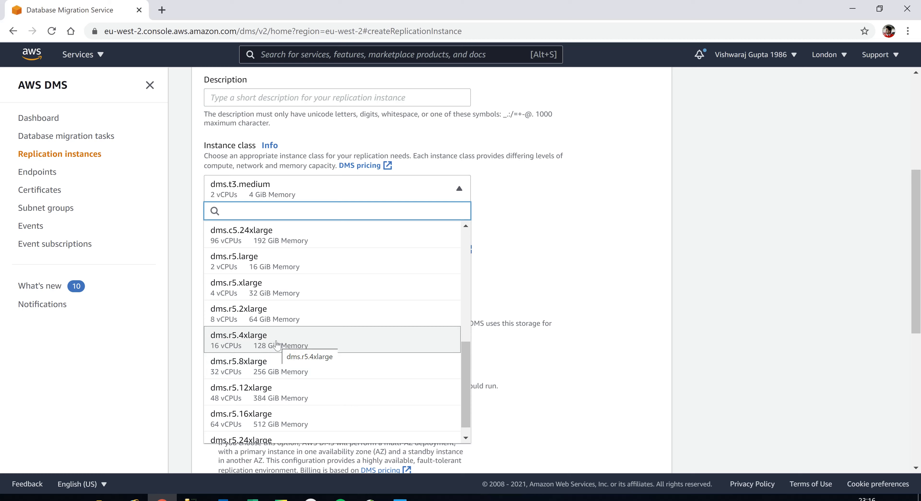
pyautogui.click(481, 248)
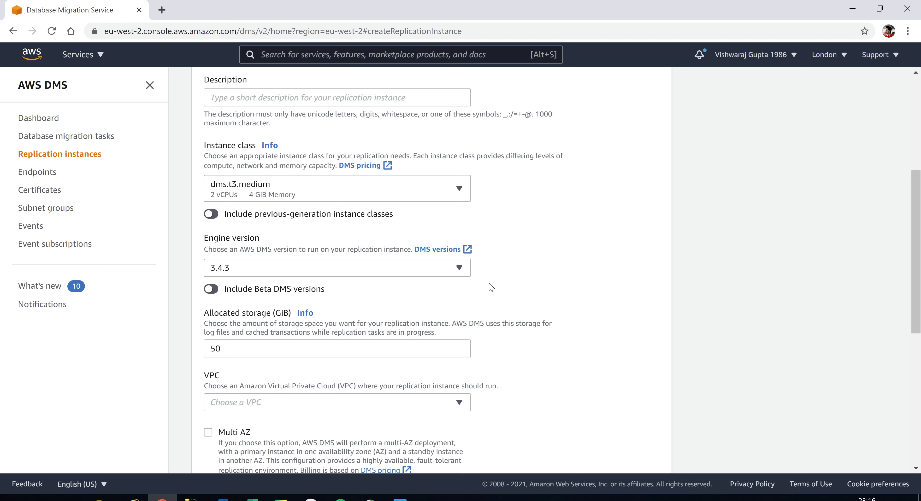
# Examine the available engine versions and the VPC choices for the replication instance.
pyautogui.click(466, 272)
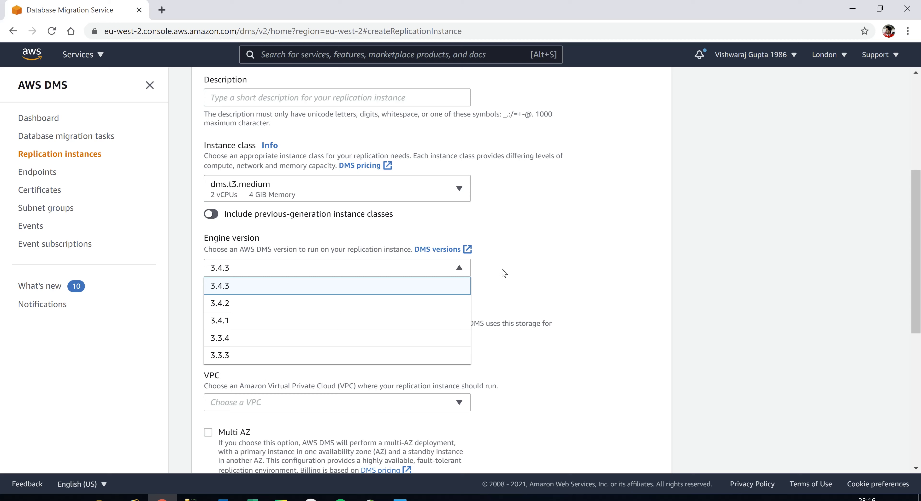
pyautogui.click(514, 273)
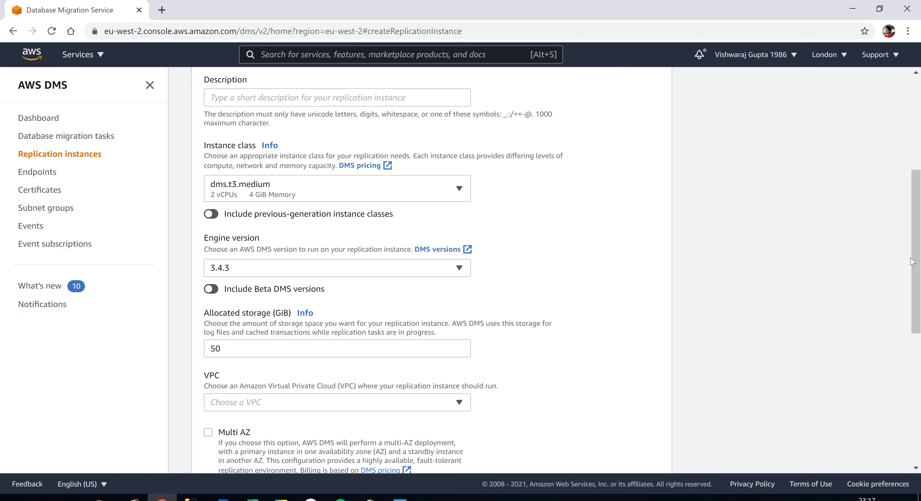
pyautogui.moveTo(913, 262); pyautogui.dragTo(912, 282)
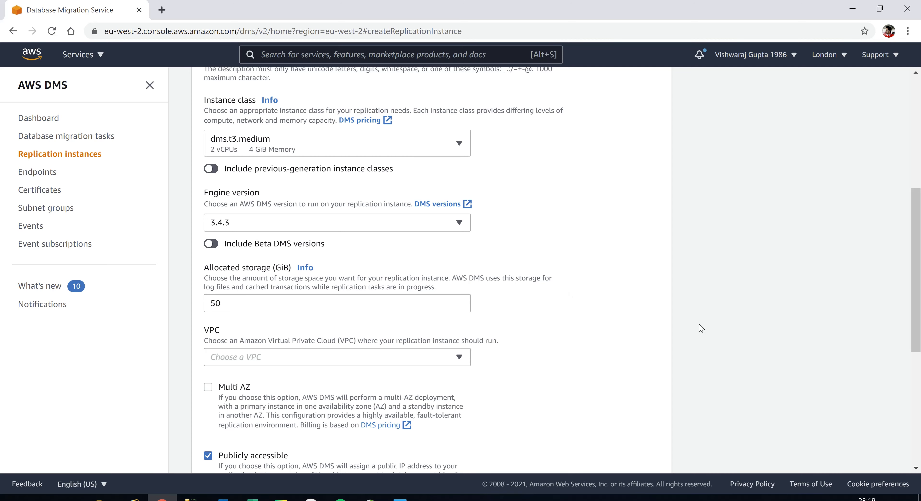
pyautogui.moveTo(918, 242); pyautogui.dragTo(916, 299)
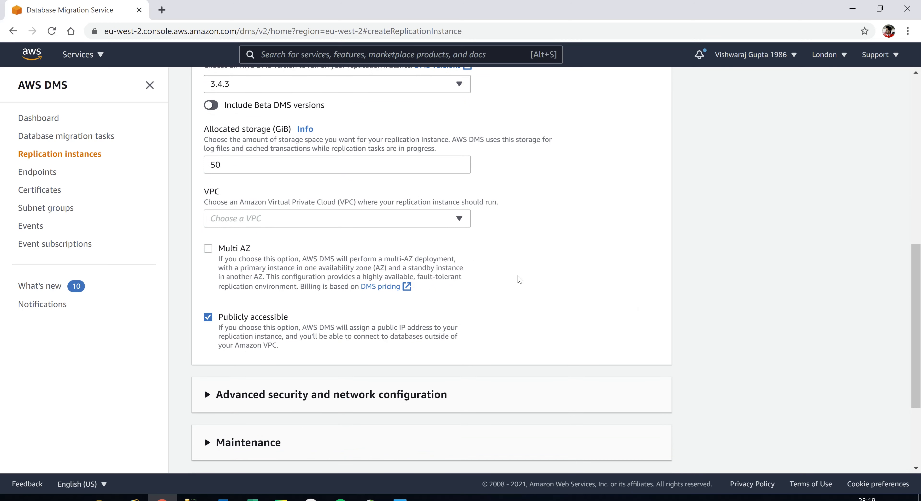
pyautogui.click(458, 224)
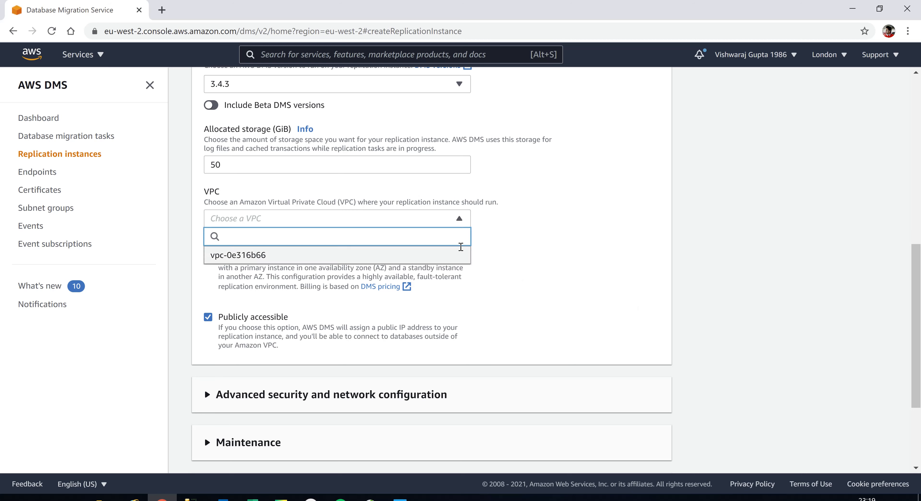
pyautogui.click(521, 261)
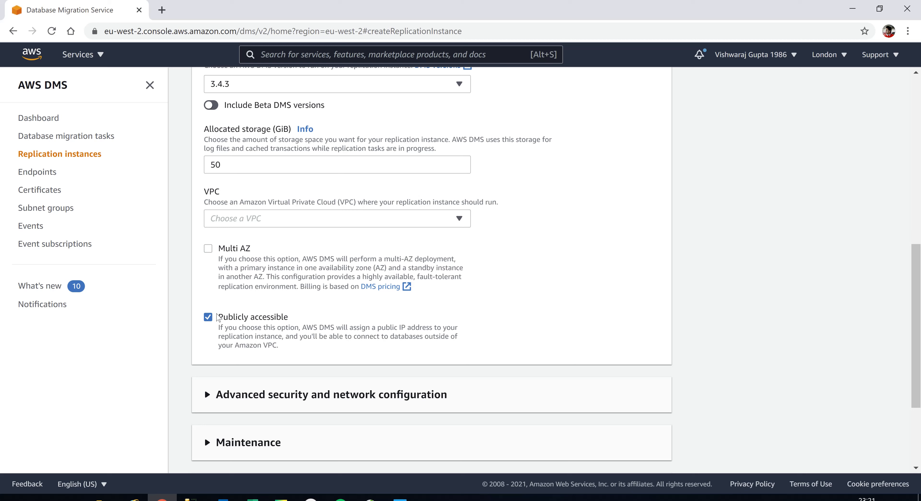
# Turn Publicly accessible off and on again, and expand the advanced security and network configuration.
pyautogui.click(209, 318)
pyautogui.click(209, 319)
pyautogui.moveTo(920, 340); pyautogui.dragTo(920, 396)
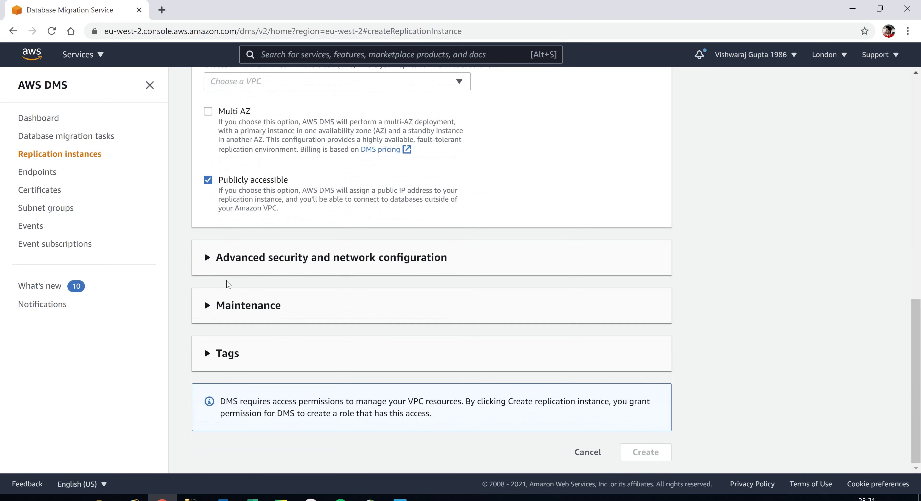
pyautogui.click(207, 258)
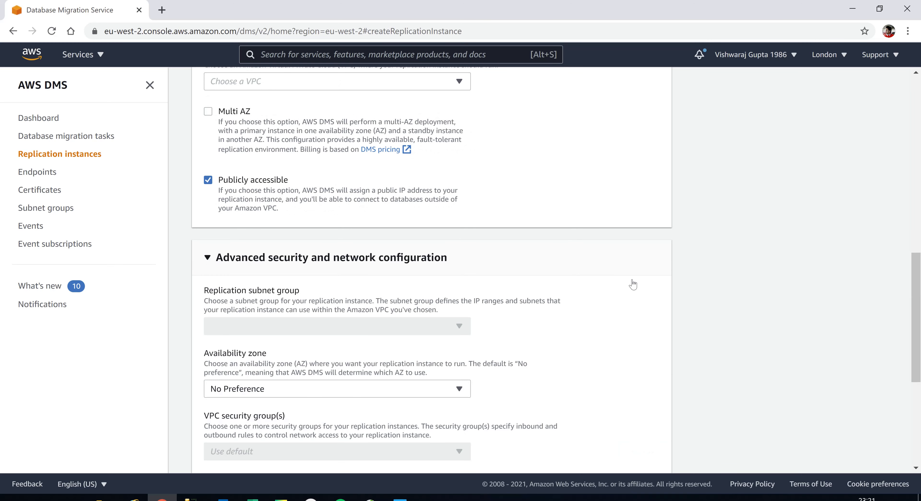
# Expand the maintenance settings and set the maintenance window's start day to Saturday.
pyautogui.moveTo(919, 287); pyautogui.dragTo(918, 327)
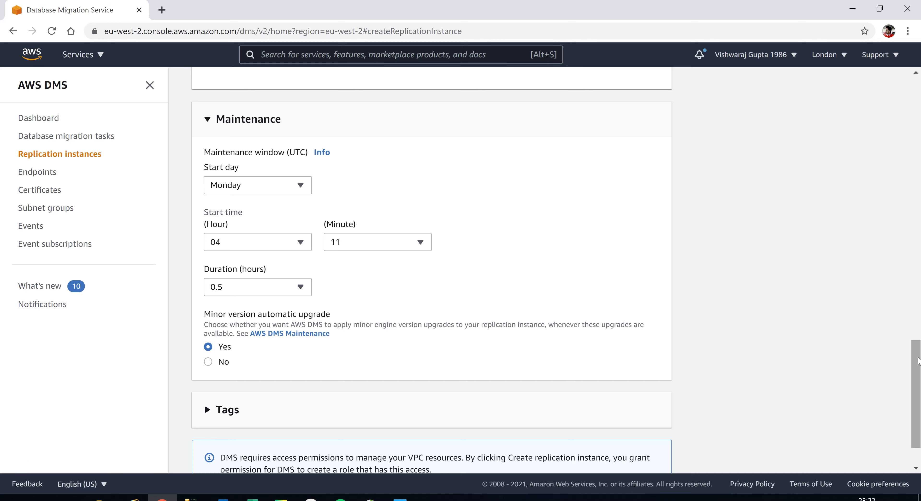
pyautogui.moveTo(918, 362); pyautogui.dragTo(918, 367)
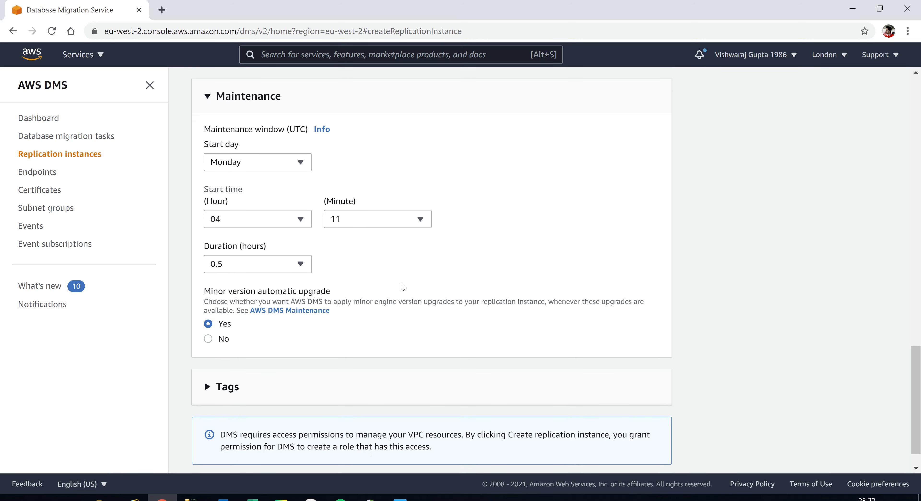
pyautogui.click(302, 165)
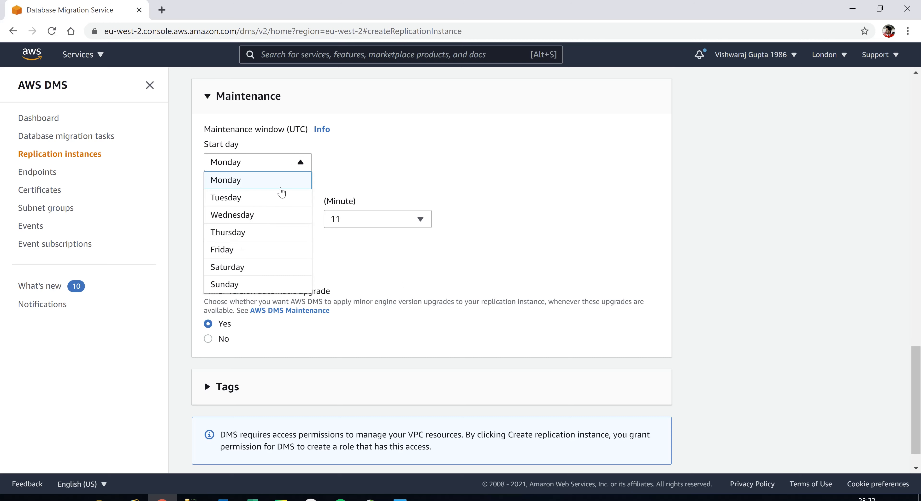
pyautogui.click(257, 268)
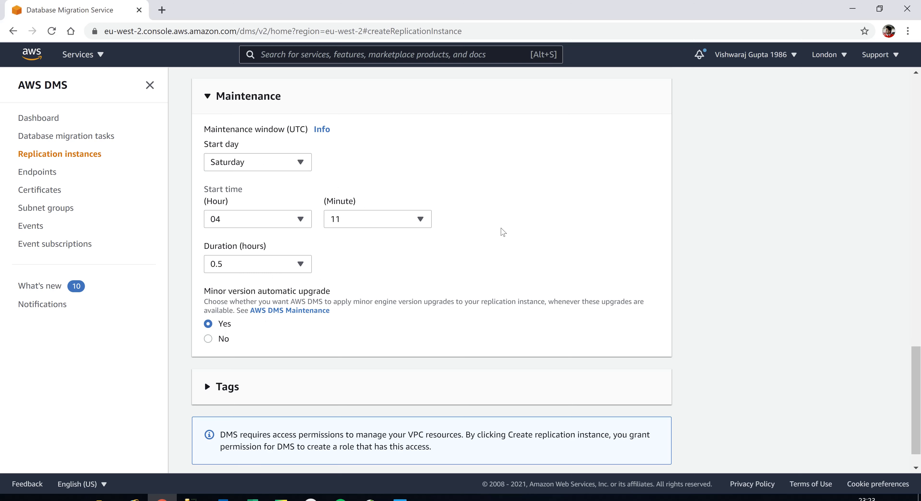
pyautogui.scroll(-2, 907, 363)
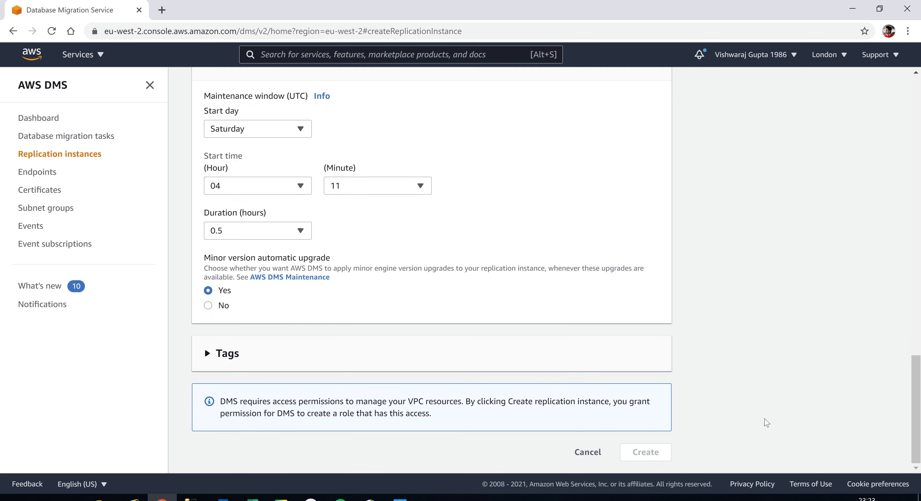
pyautogui.moveTo(920, 430); pyautogui.dragTo(920, 188)
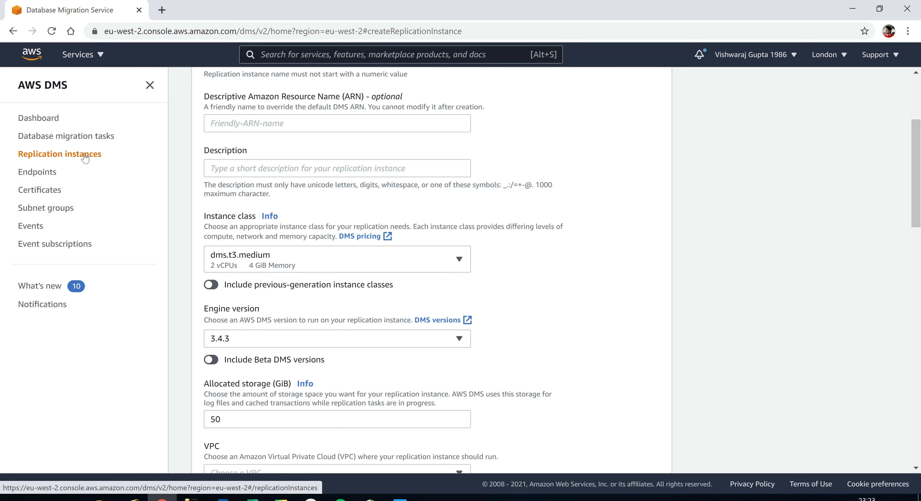
# Start creating a source endpoint and enter a person's name as its endpoint identifier.
pyautogui.click(46, 176)
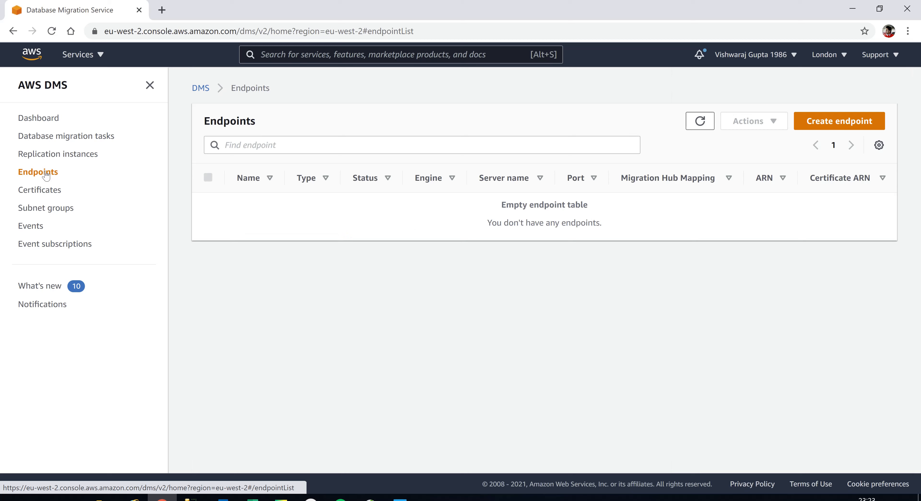
pyautogui.click(817, 128)
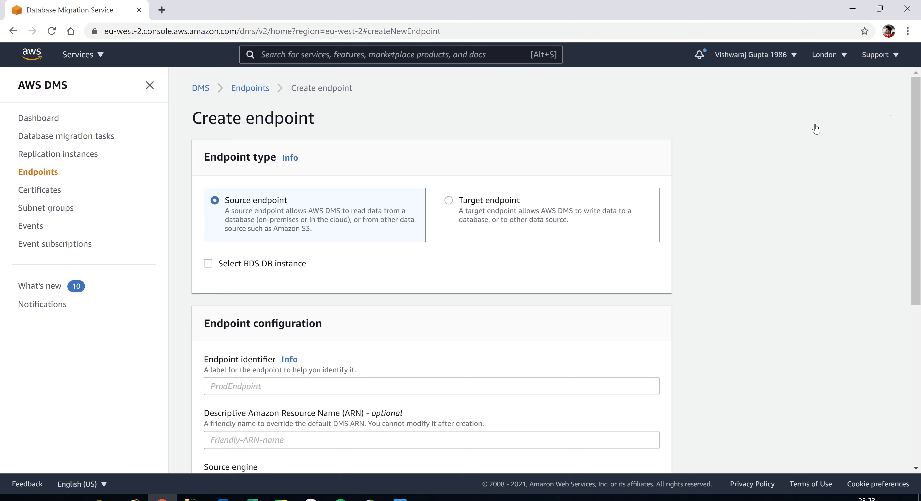
pyautogui.moveTo(918, 141); pyautogui.dragTo(918, 243)
pyautogui.click(285, 199)
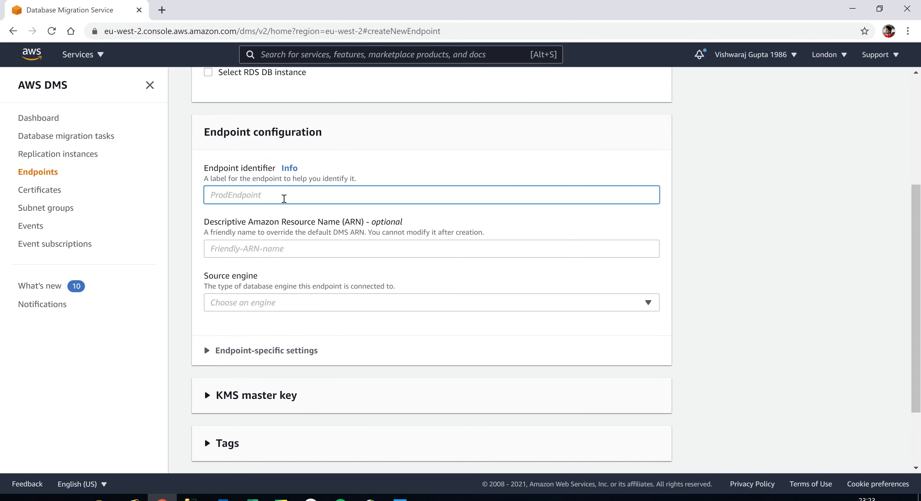
pyautogui.write('Vishu')
# Choose Microsoft SQL Server as the source engine and set endpoint database access to Provide access information manually.
pyautogui.click(273, 303)
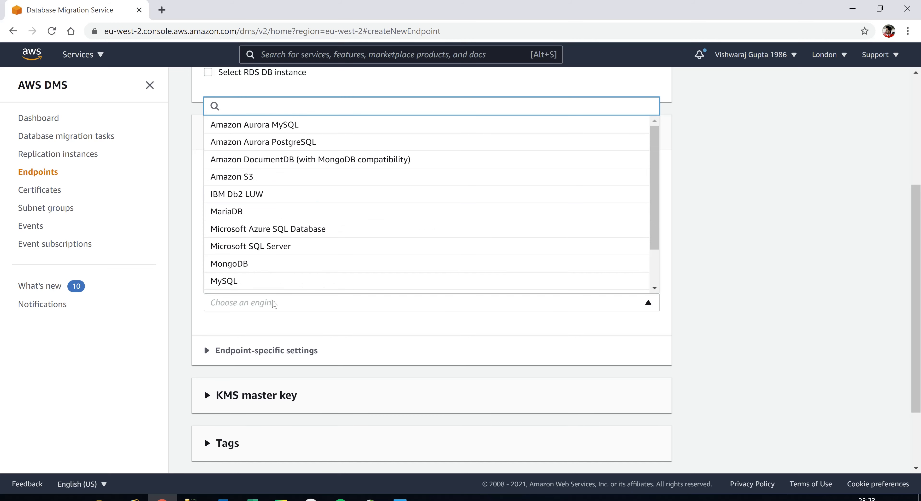
pyautogui.click(286, 255)
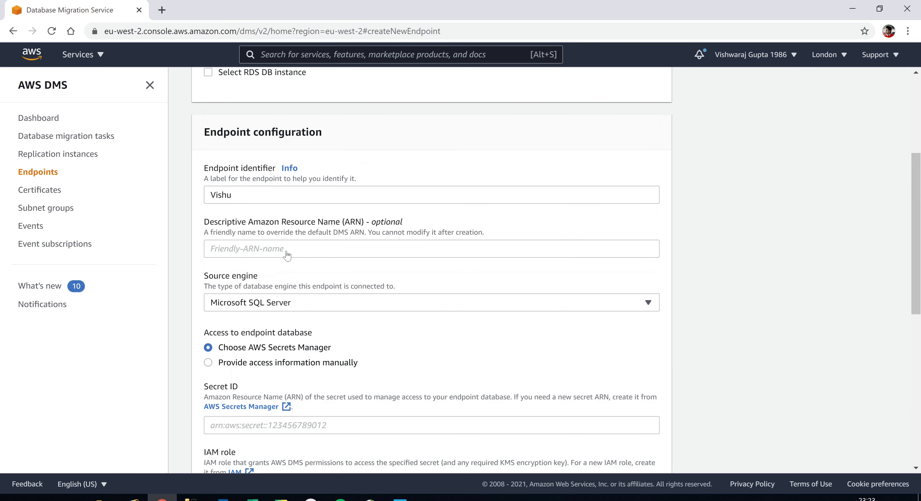
pyautogui.moveTo(917, 202); pyautogui.dragTo(916, 268)
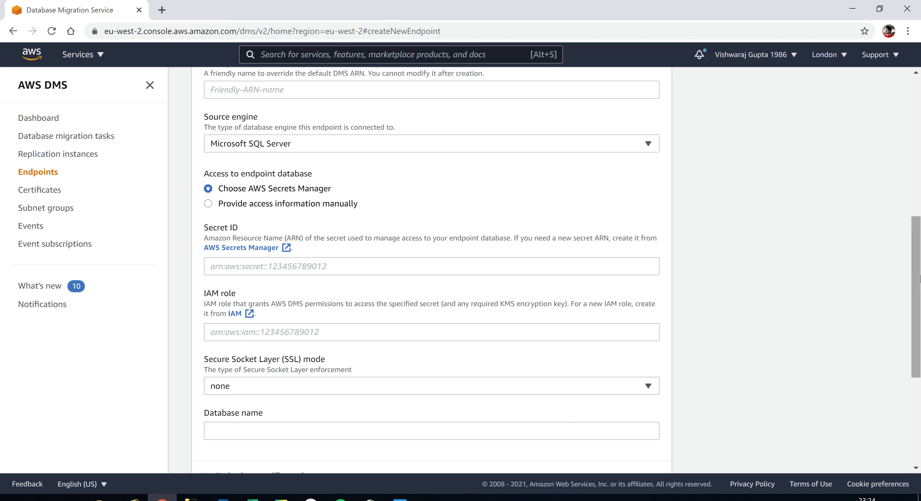
pyautogui.moveTo(920, 276); pyautogui.dragTo(920, 284)
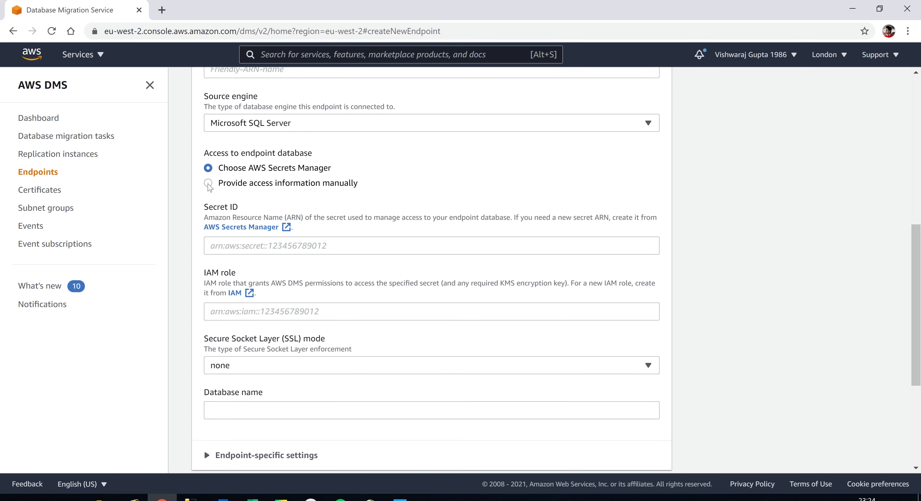
pyautogui.click(209, 184)
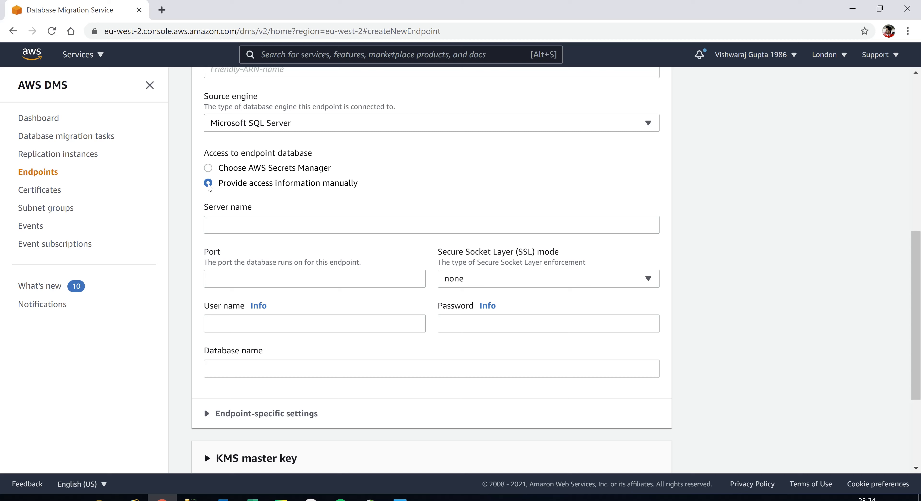
# Review the source endpoint's server name, port, user name and database name fields.
pyautogui.click(246, 222)
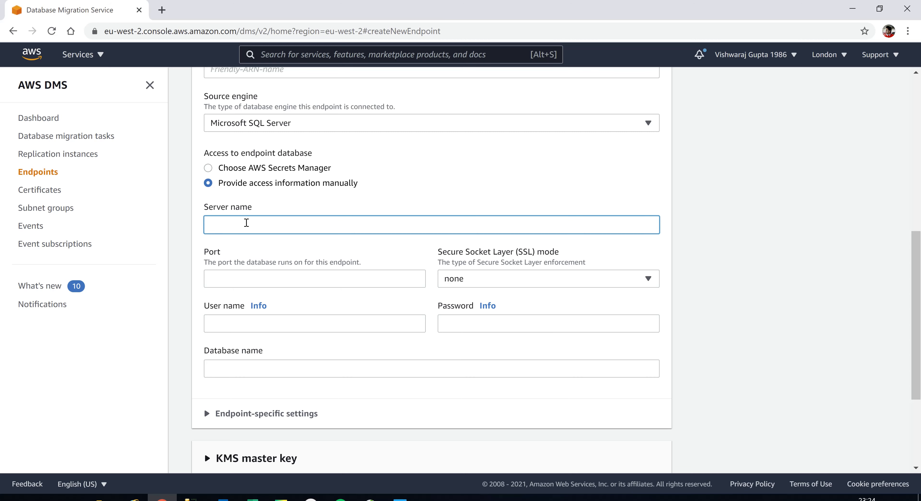
pyautogui.click(250, 284)
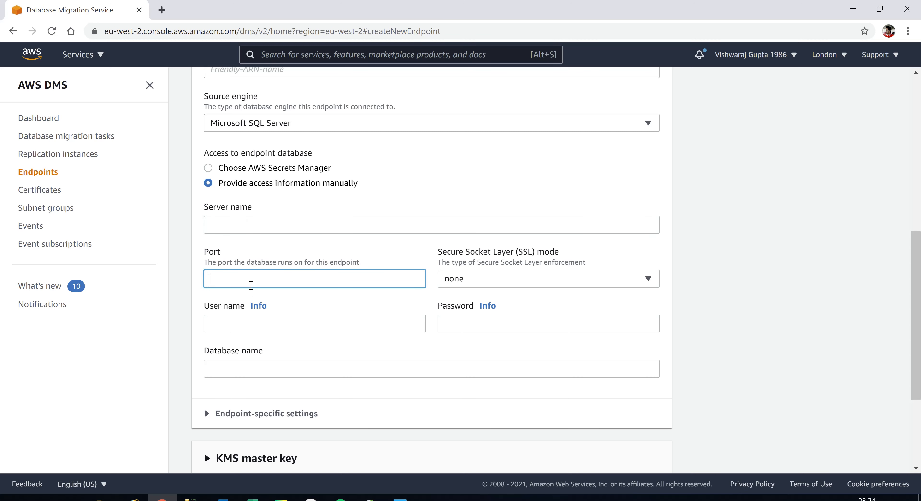
pyautogui.click(254, 320)
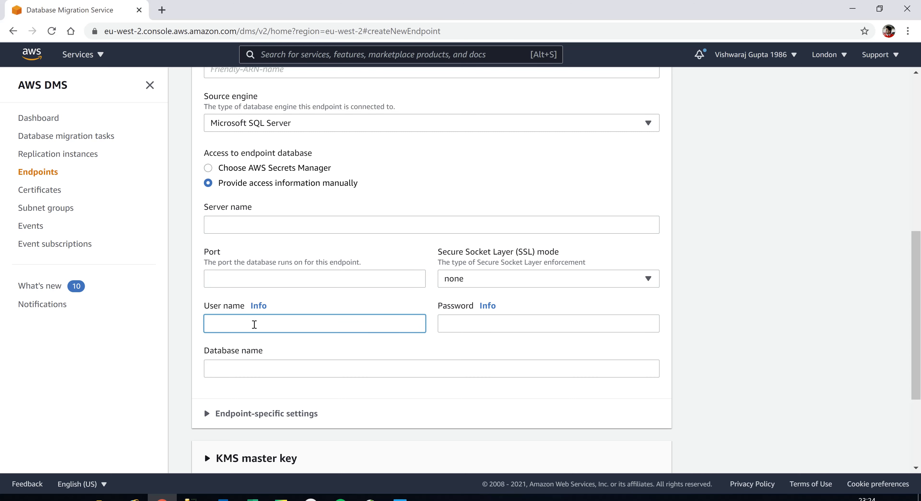
pyautogui.click(255, 366)
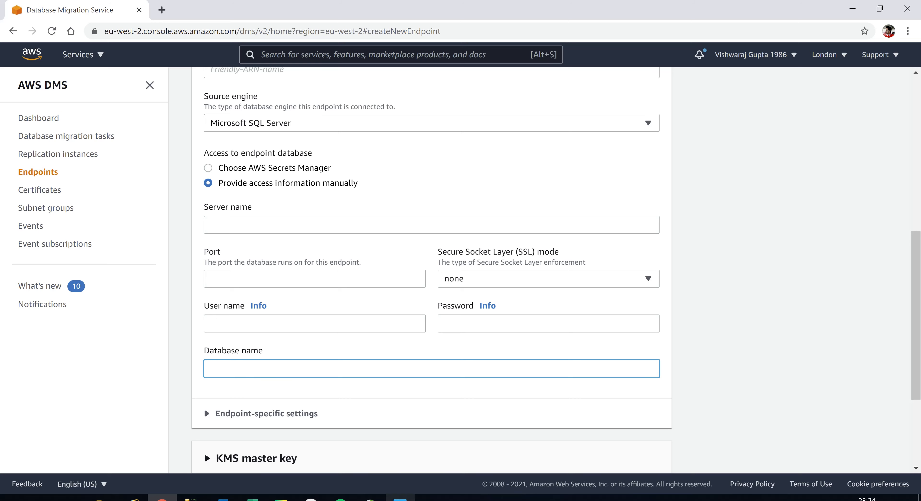
# Switch to Photos to examine the SQL Server login and connection property screenshots, and return to the endpoint form in Chrome.
pyautogui.click(400, 498)
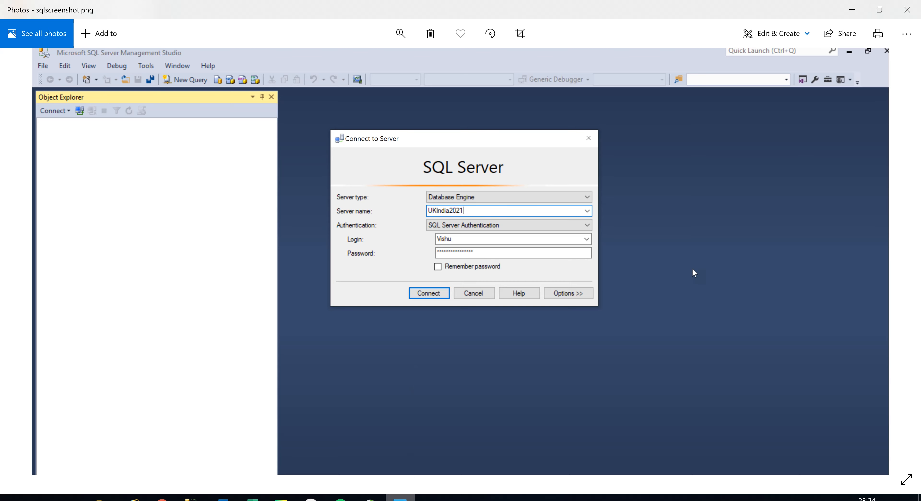
pyautogui.click(400, 498)
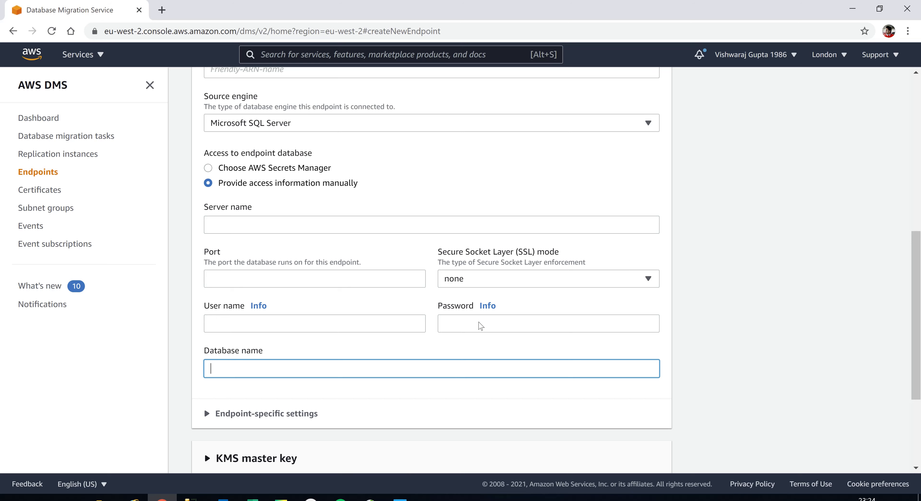
pyautogui.hotkey('alt', 'Tab')
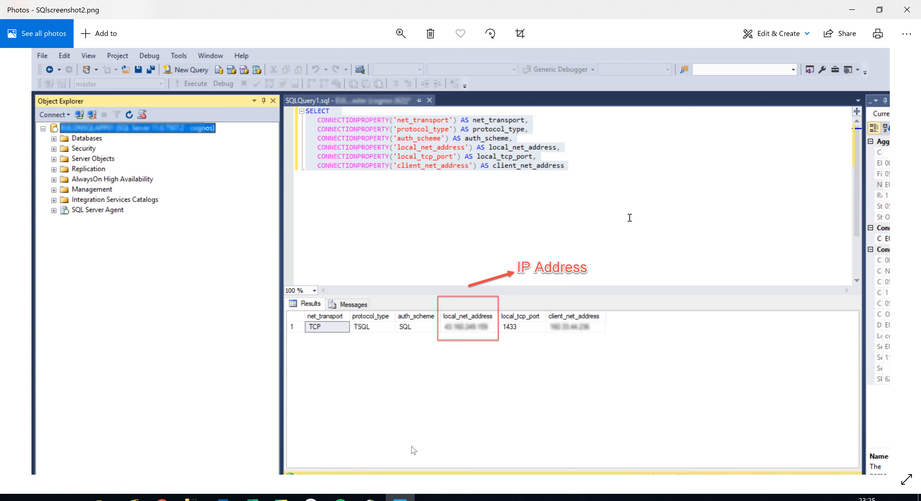
pyautogui.click(162, 499)
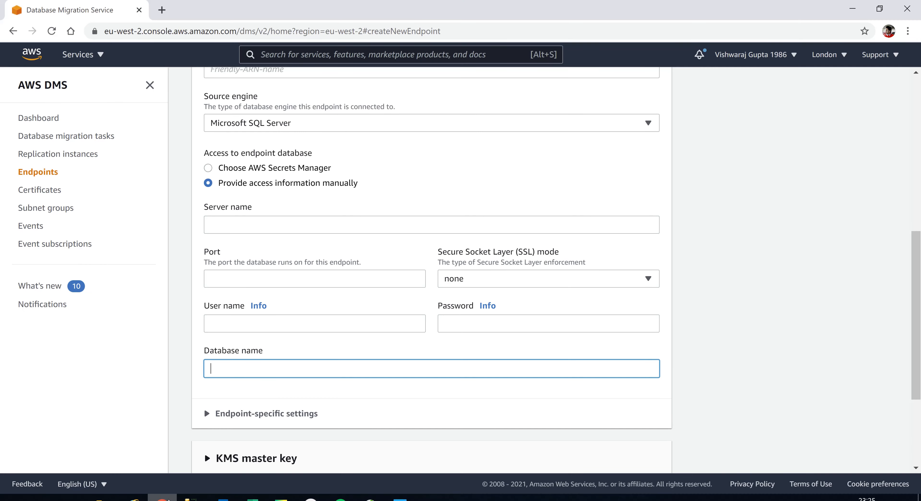
# Go through the source endpoint's server, port, credential and database name fields, and look at its SSL mode options.
pyautogui.click(291, 224)
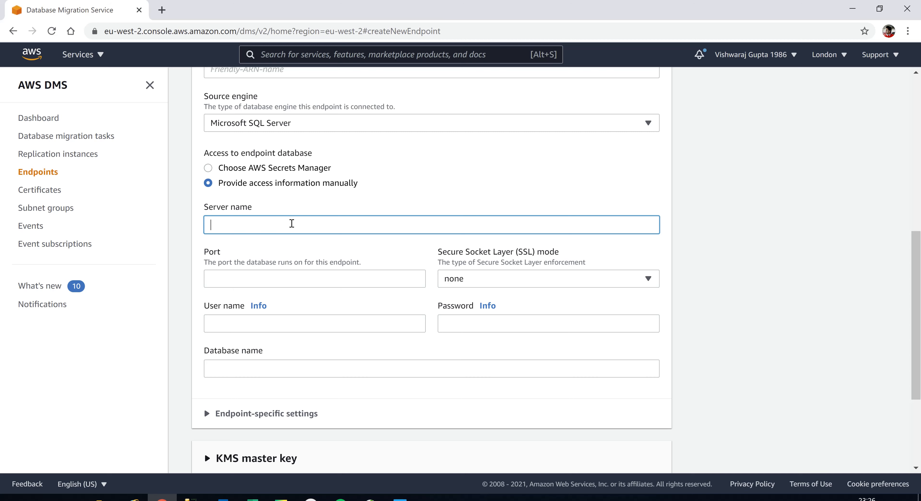
pyautogui.click(265, 283)
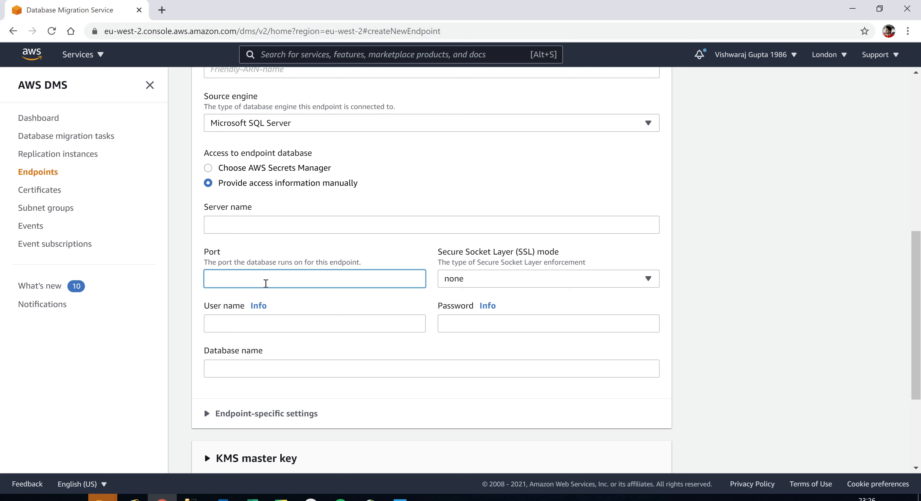
pyautogui.click(269, 328)
pyautogui.click(467, 326)
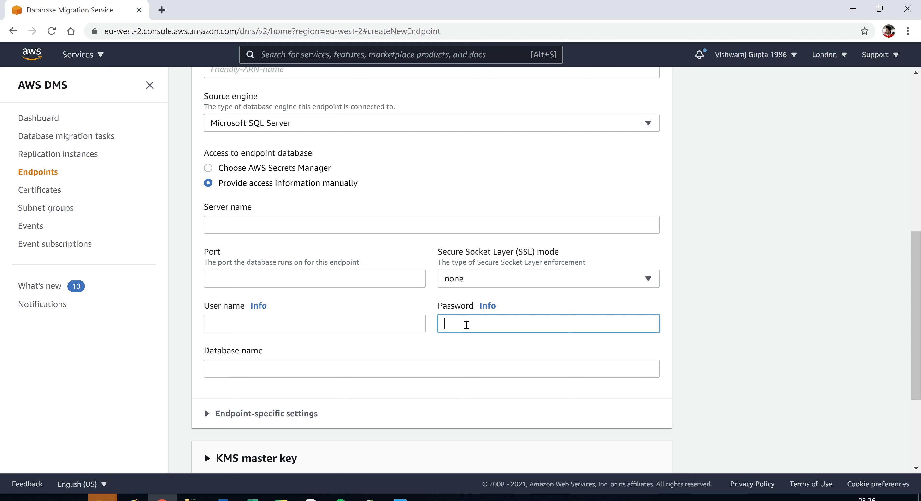
pyautogui.click(302, 370)
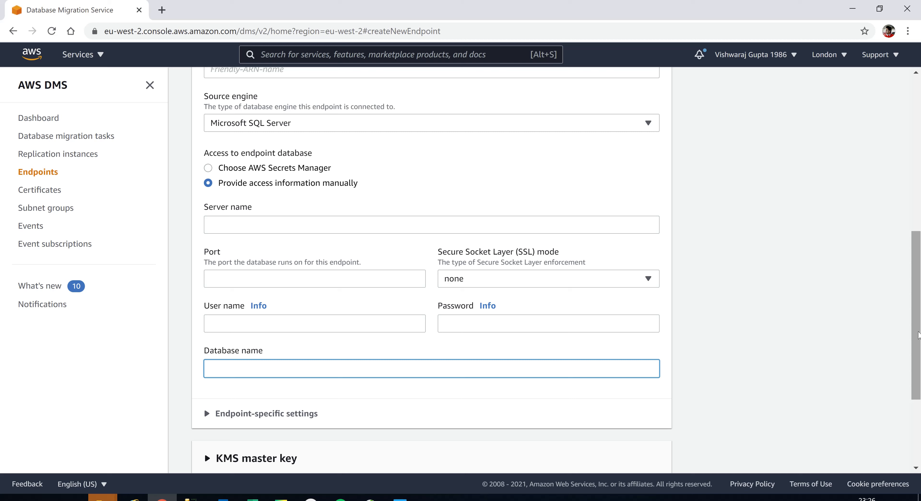
pyautogui.click(649, 282)
pyautogui.click(647, 284)
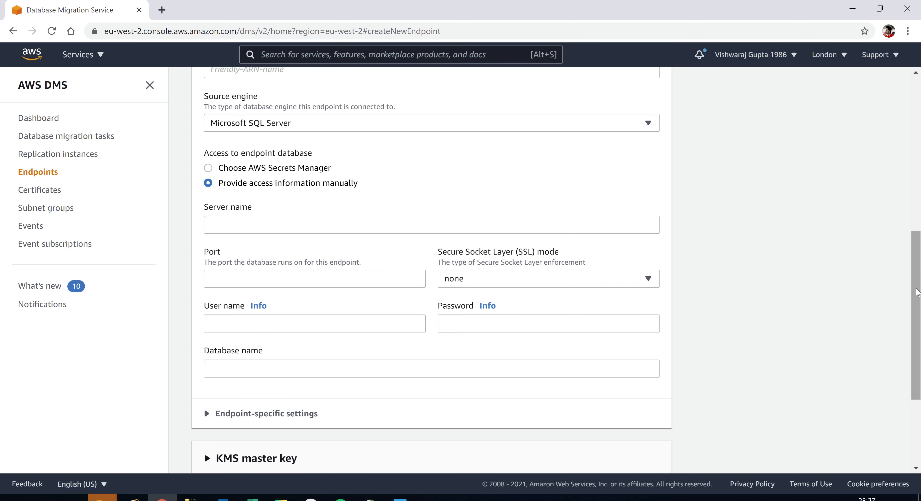
# Expand the KMS master key settings and review the rest of the source endpoint form.
pyautogui.moveTo(913, 294); pyautogui.dragTo(915, 368)
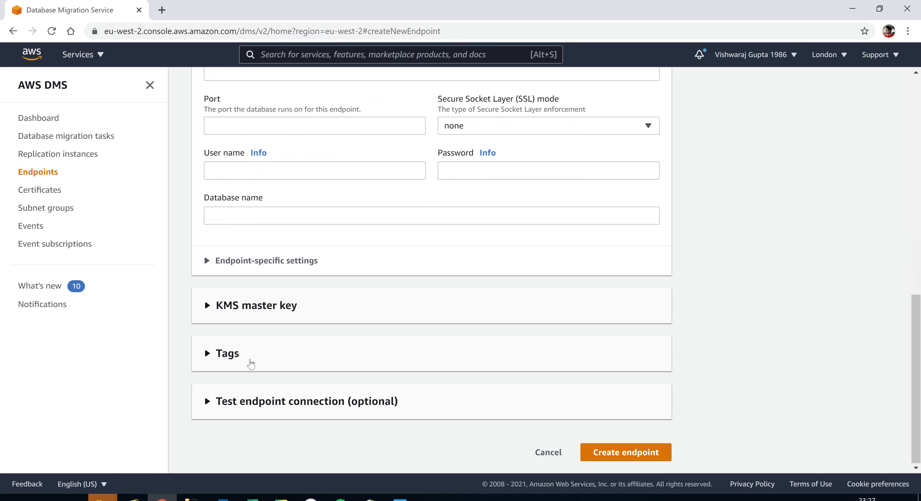
pyautogui.click(208, 305)
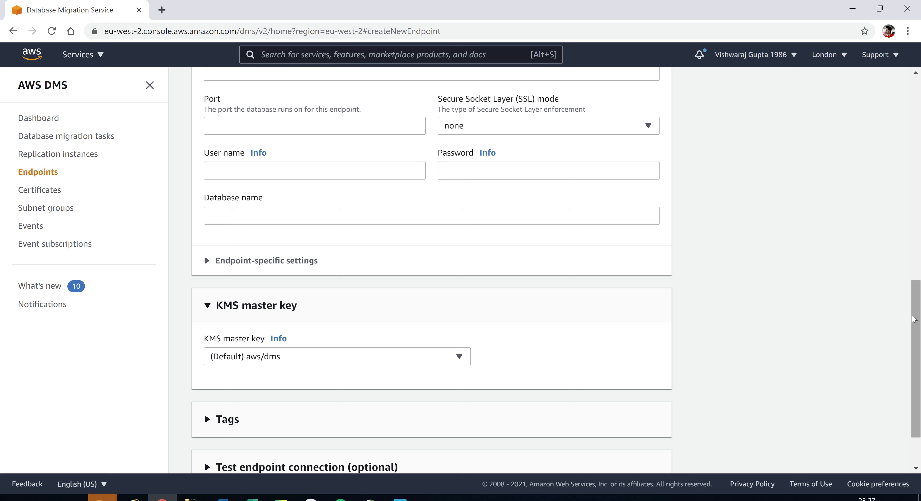
pyautogui.moveTo(913, 317); pyautogui.dragTo(920, 379)
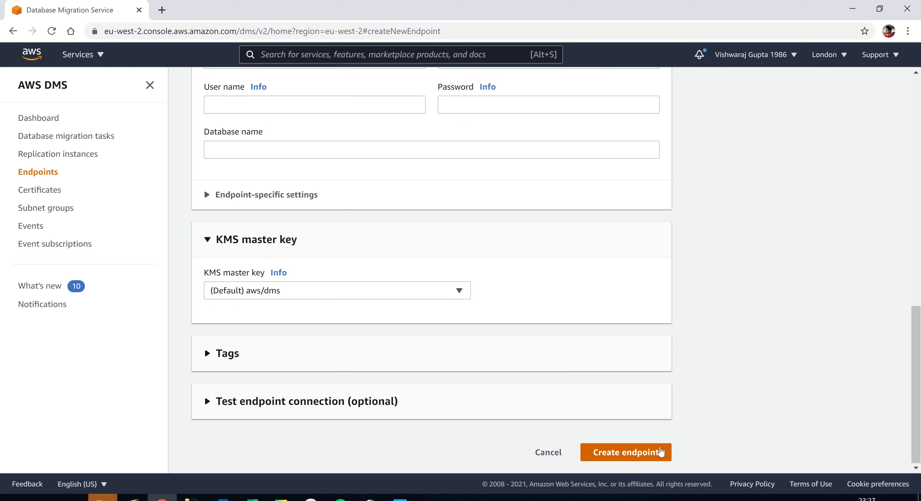
pyautogui.moveTo(916, 420); pyautogui.dragTo(920, 196)
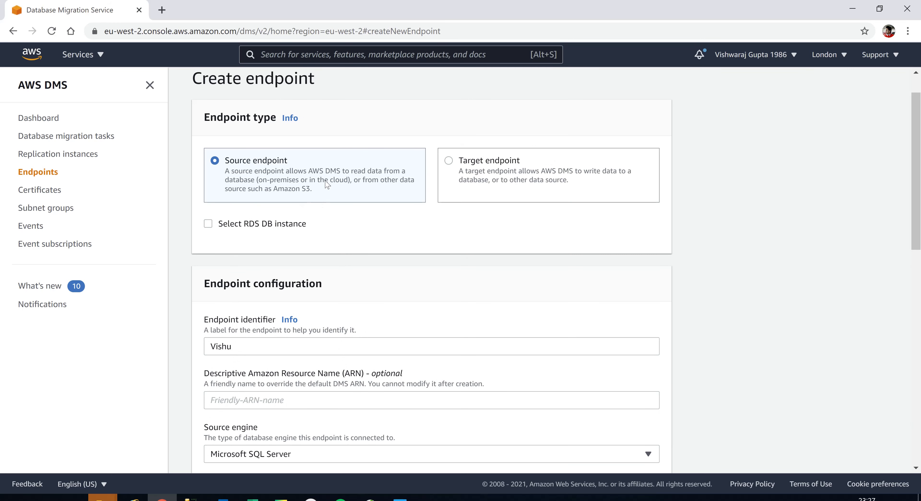
# Switch the endpoint type to Target endpoint and back to Source endpoint, and look over the form again.
pyautogui.click(449, 161)
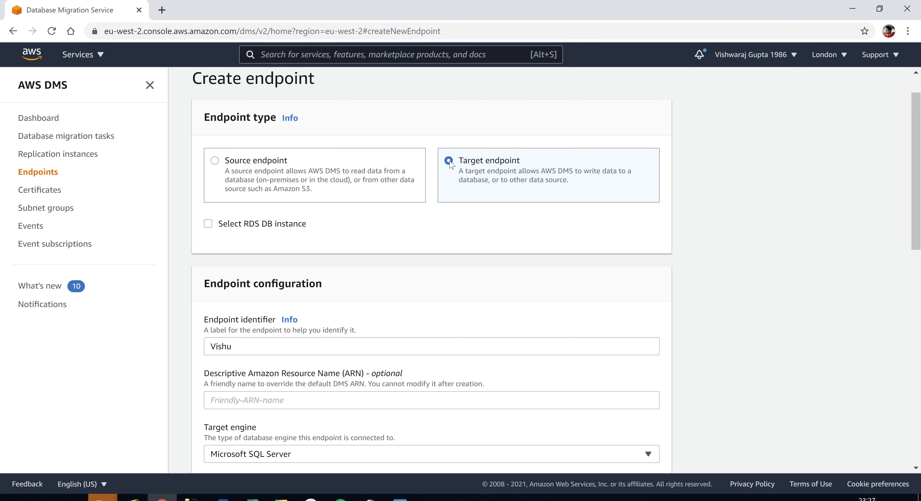
pyautogui.click(216, 161)
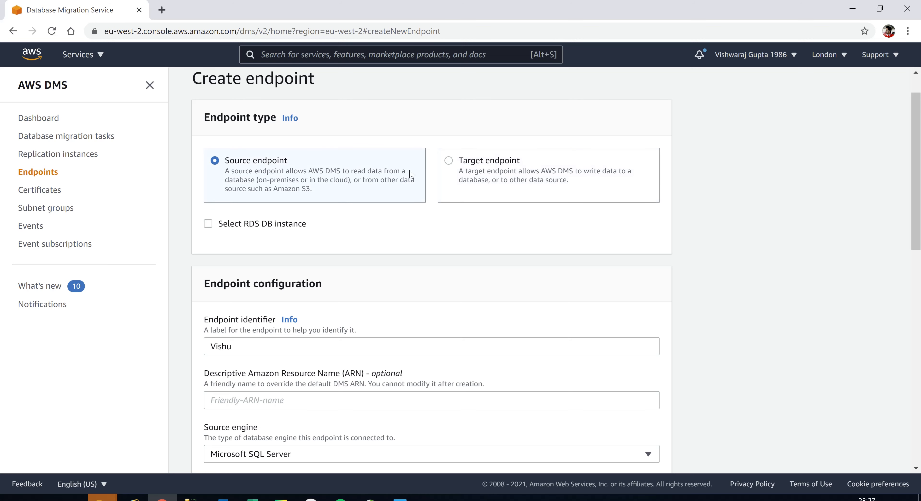
pyautogui.scroll(-10, 879, 343)
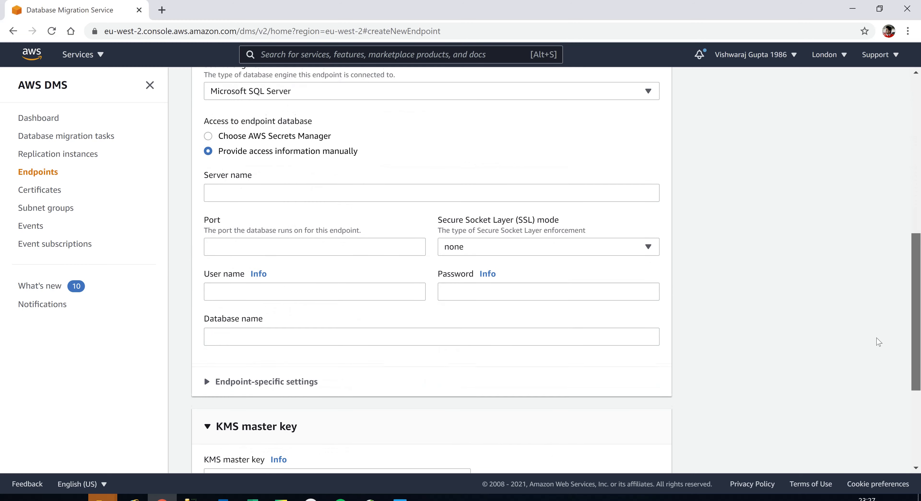
pyautogui.scroll(-4, 879, 342)
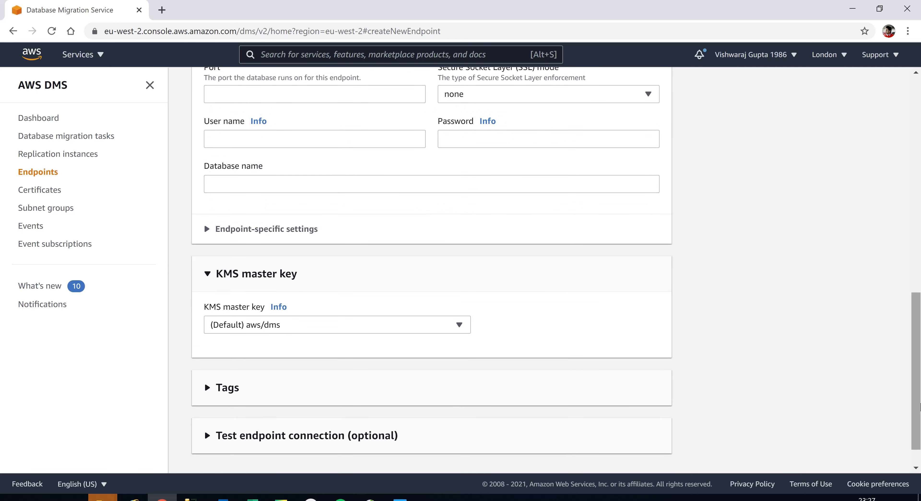
pyautogui.moveTo(920, 408); pyautogui.dragTo(917, 441)
pyautogui.scroll(11, 917, 445)
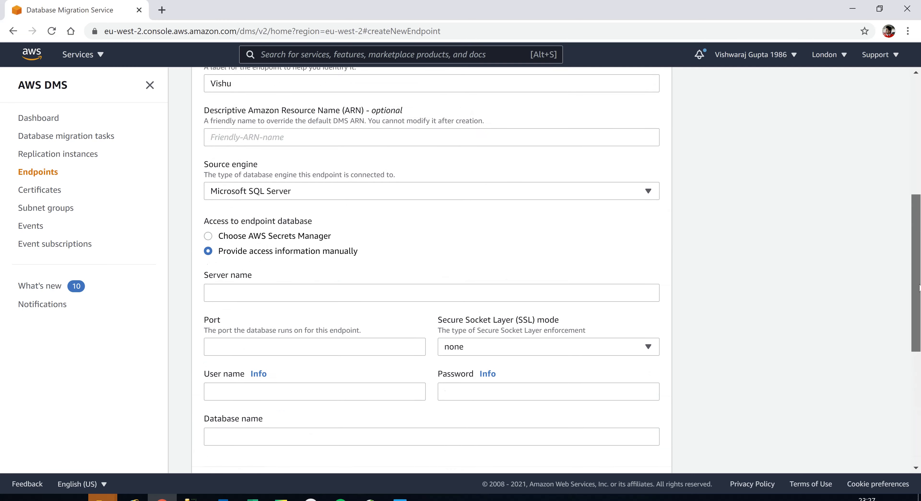
# Return to the endpoints list and start creating a new endpoint of type Target endpoint.
pyautogui.click(41, 175)
pyautogui.click(860, 121)
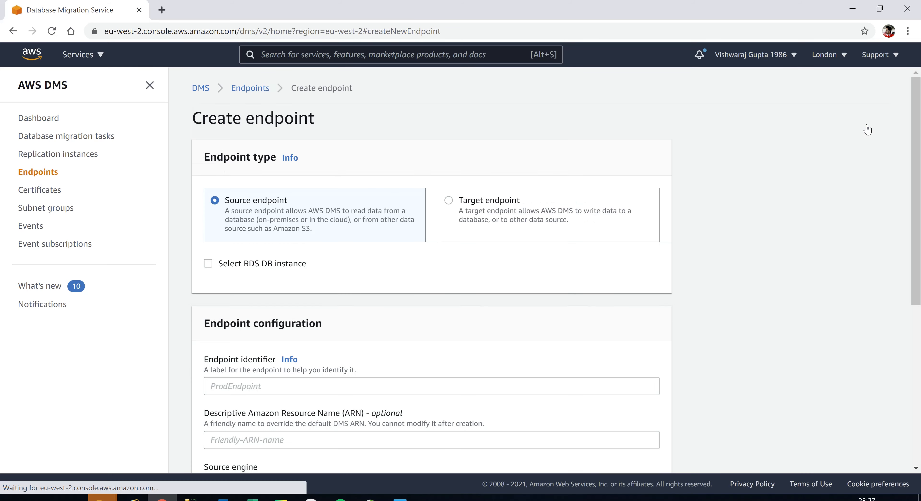
pyautogui.click(452, 209)
# Enter "redshift" followed by a person's name as the endpoint identifier and choose Amazon Redshift as the target engine.
pyautogui.moveTo(919, 196); pyautogui.dragTo(919, 291)
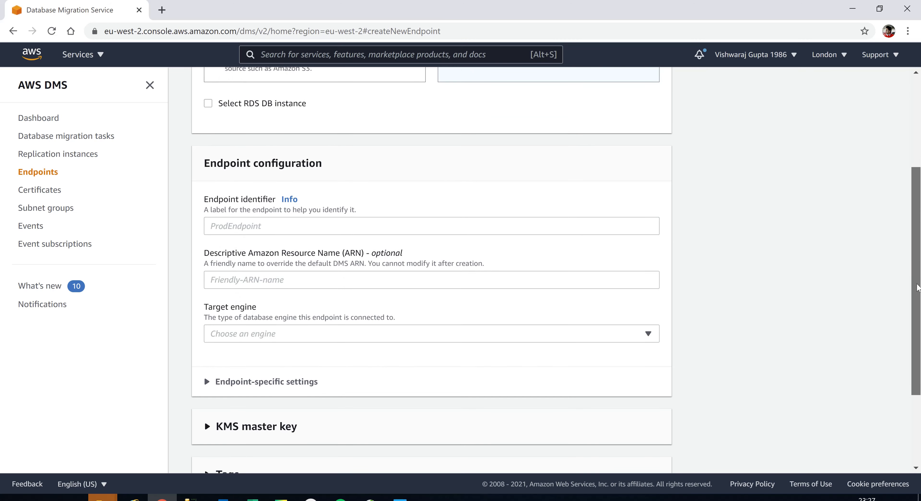
pyautogui.click(326, 230)
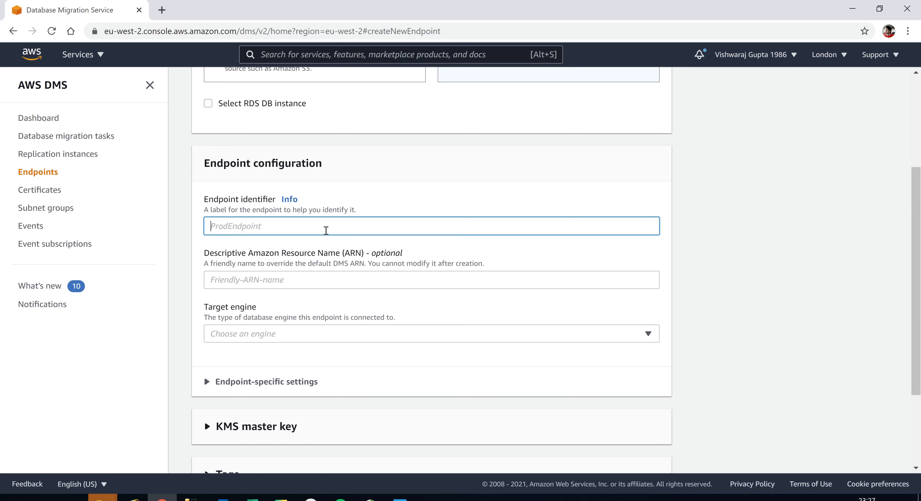
pyautogui.write('redshiftvishu')
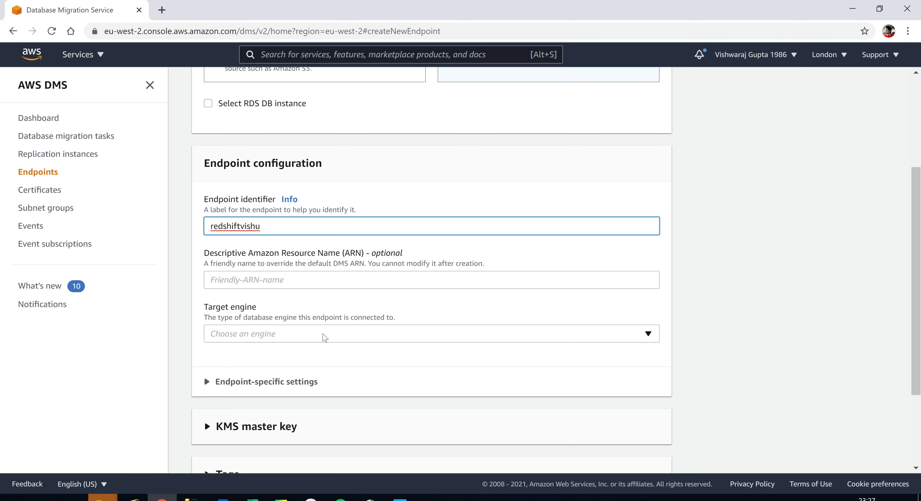
pyautogui.click(326, 334)
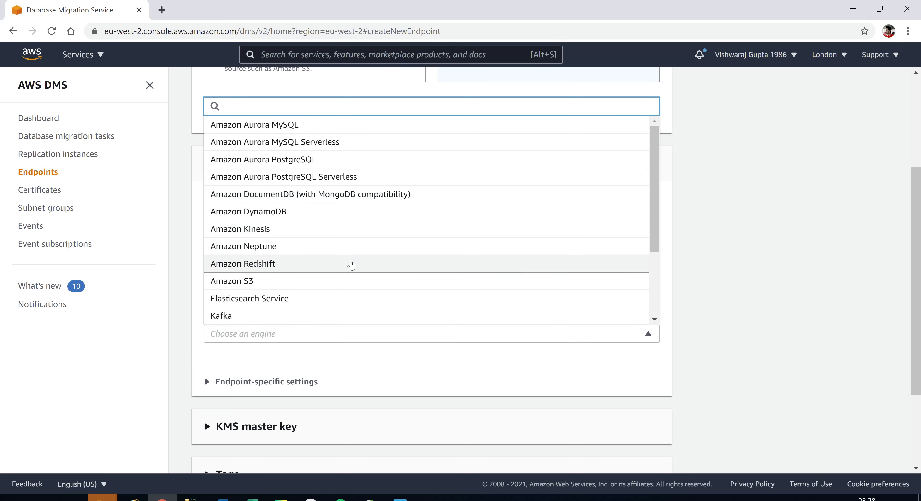
pyautogui.click(349, 264)
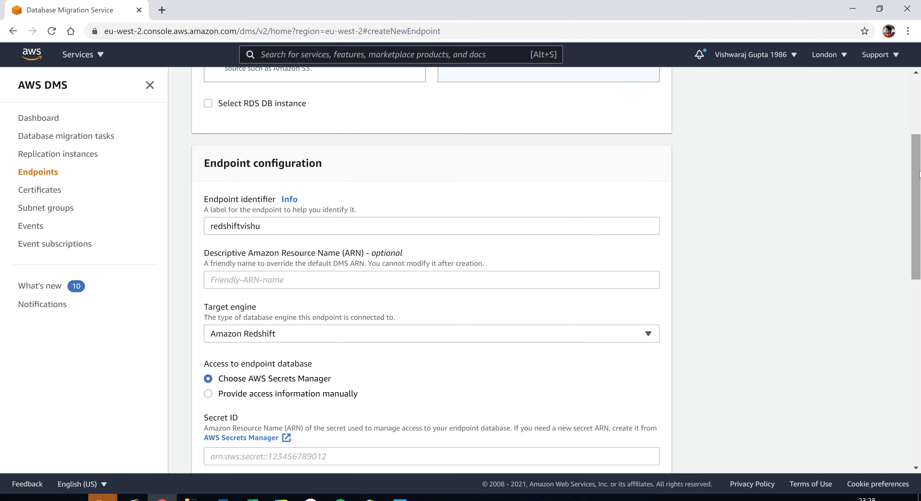
# Set the target endpoint's database access to Provide access information manually.
pyautogui.scroll(-5, 904, 249)
pyautogui.scroll(-2, 905, 249)
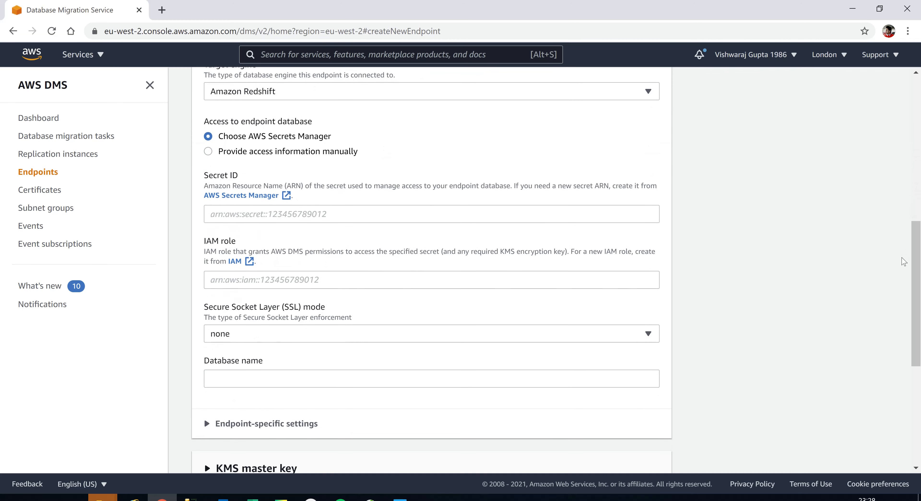
pyautogui.click(208, 152)
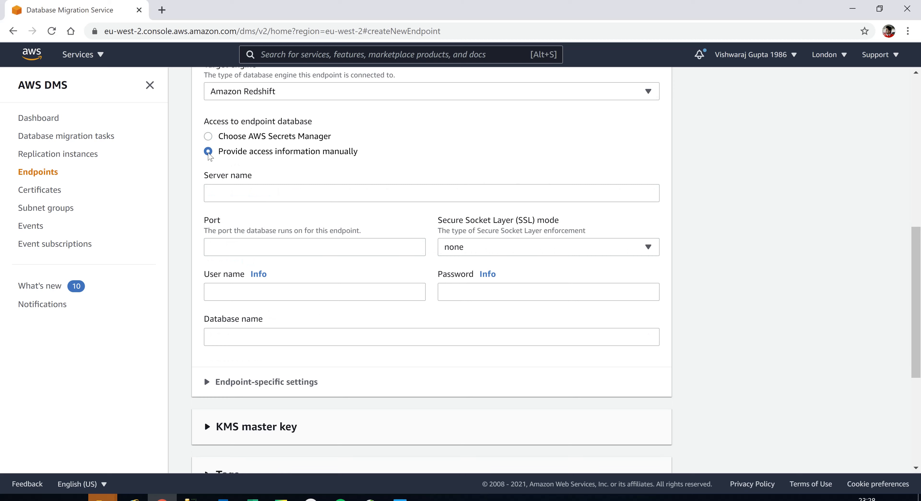
# Go through the target endpoint's server name, port, user name, password and database name fields and the sections below them.
pyautogui.click(248, 192)
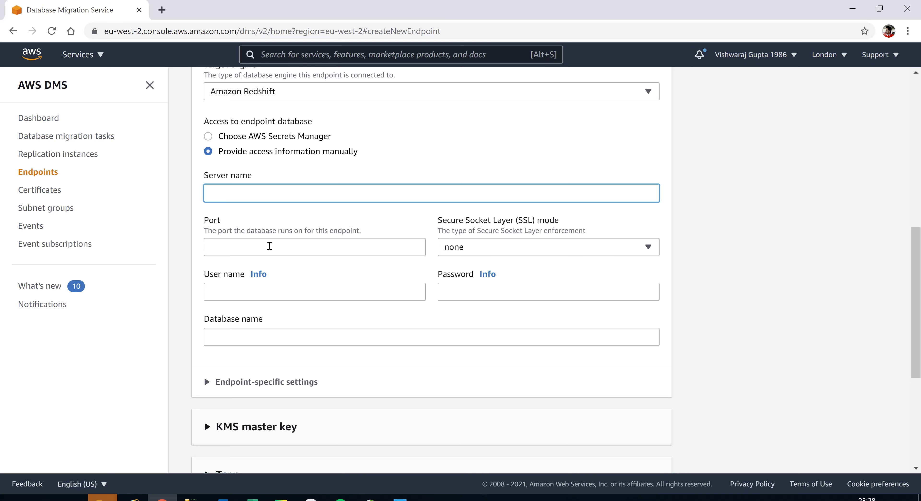
pyautogui.click(269, 246)
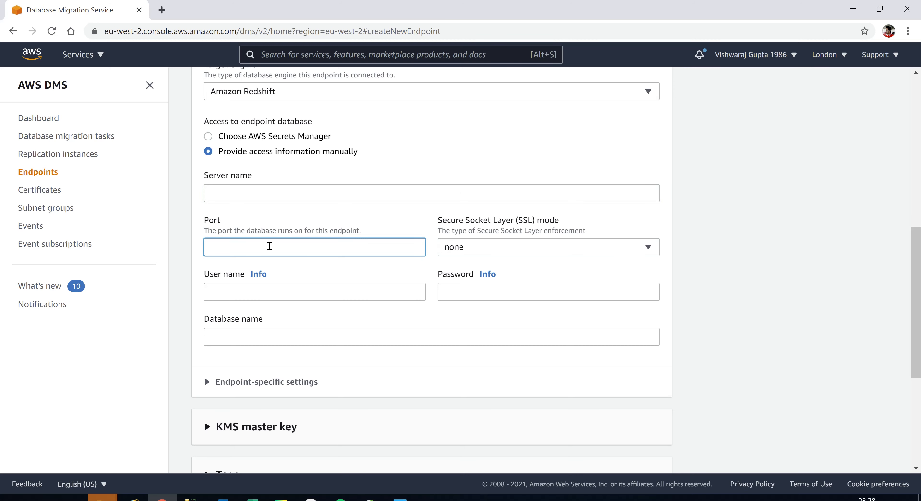
pyautogui.click(260, 289)
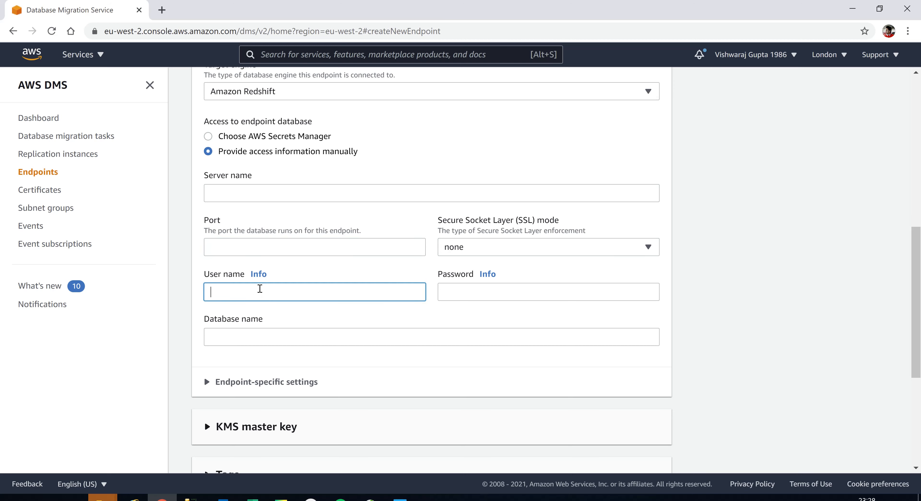
pyautogui.click(453, 285)
pyautogui.click(365, 337)
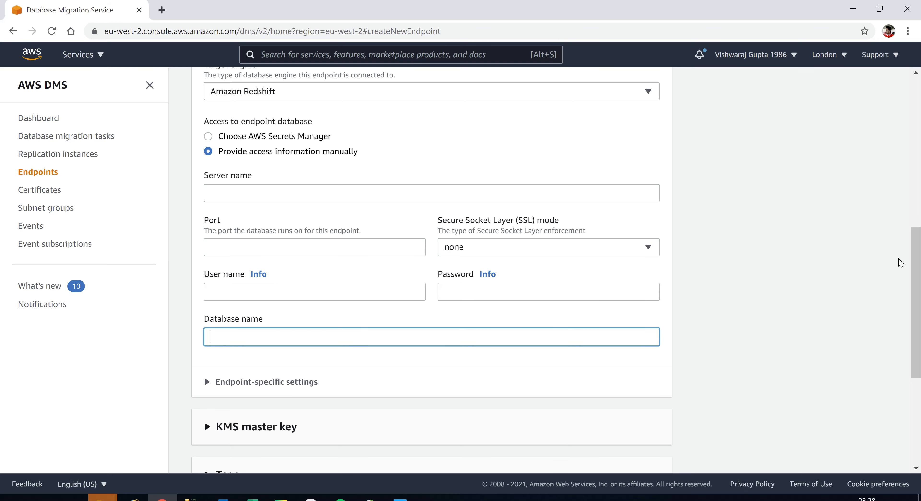
pyautogui.moveTo(913, 264); pyautogui.dragTo(917, 338)
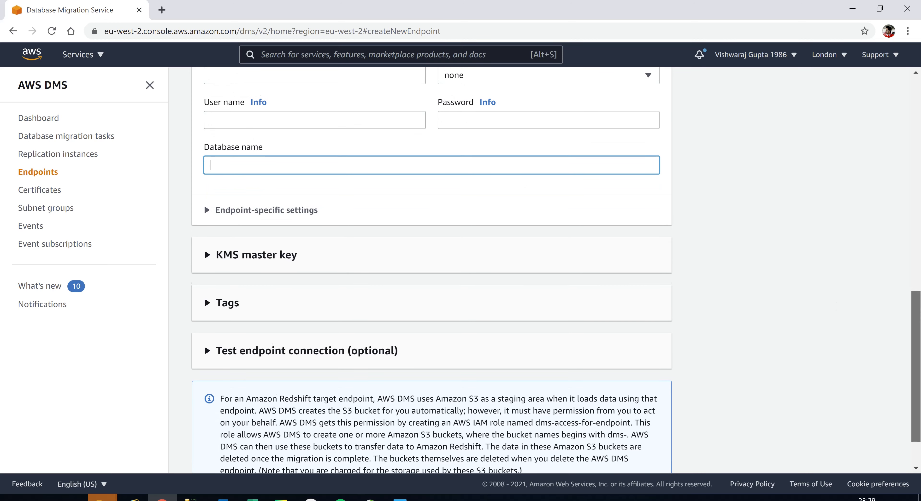
# Leave the target endpoint form for the endpoints list and view the endpoint connection testing images in Photos.
pyautogui.moveTo(917, 336); pyautogui.dragTo(920, 217)
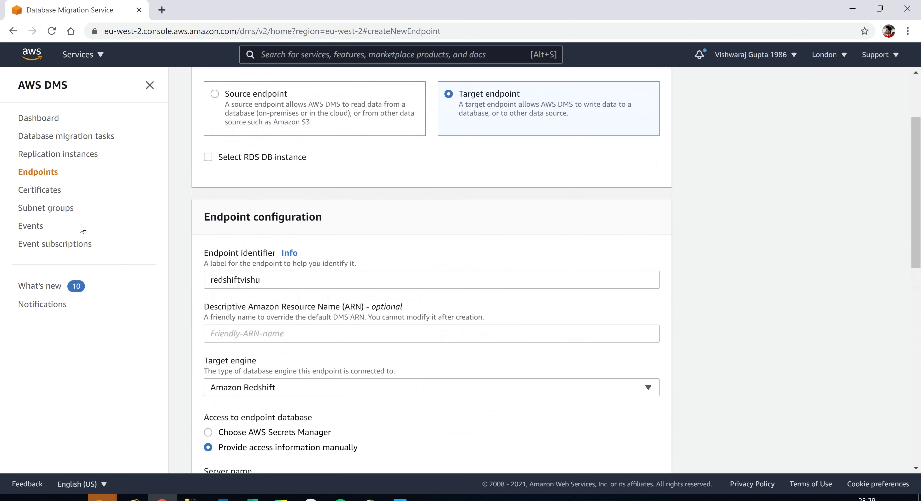
pyautogui.click(41, 176)
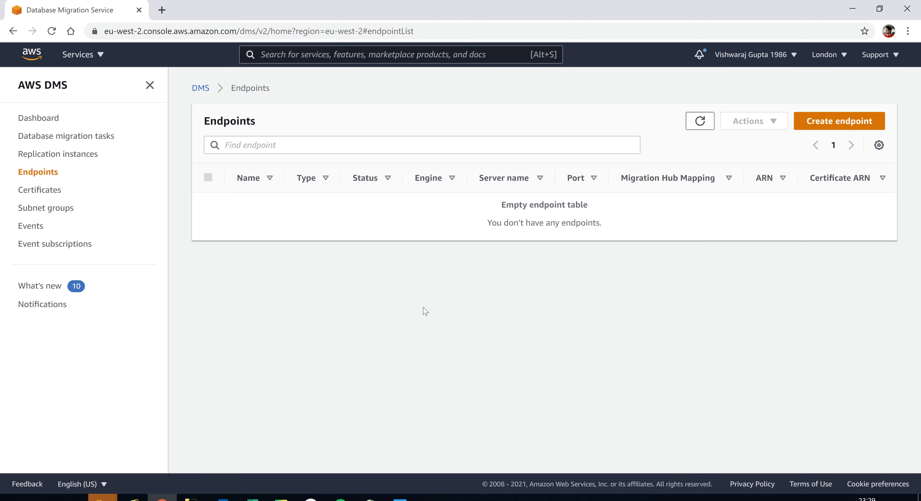
pyautogui.hotkey('alt', 'Tab')
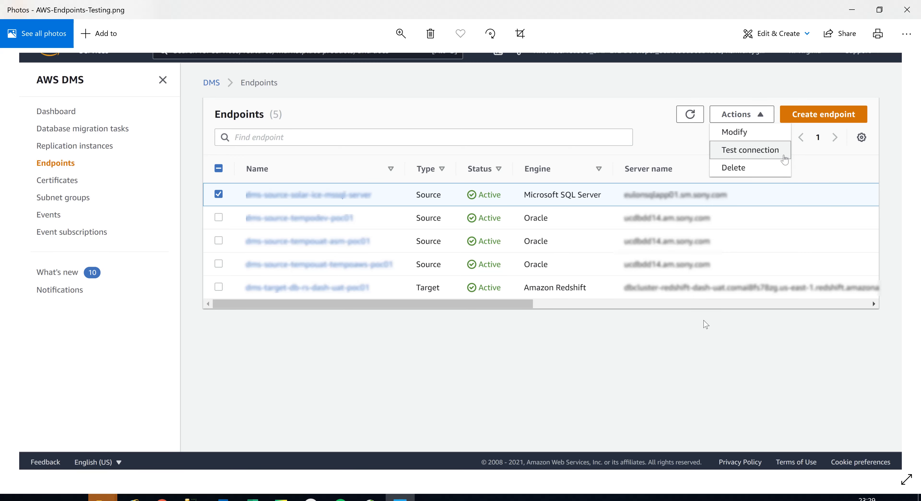
pyautogui.press('Right')
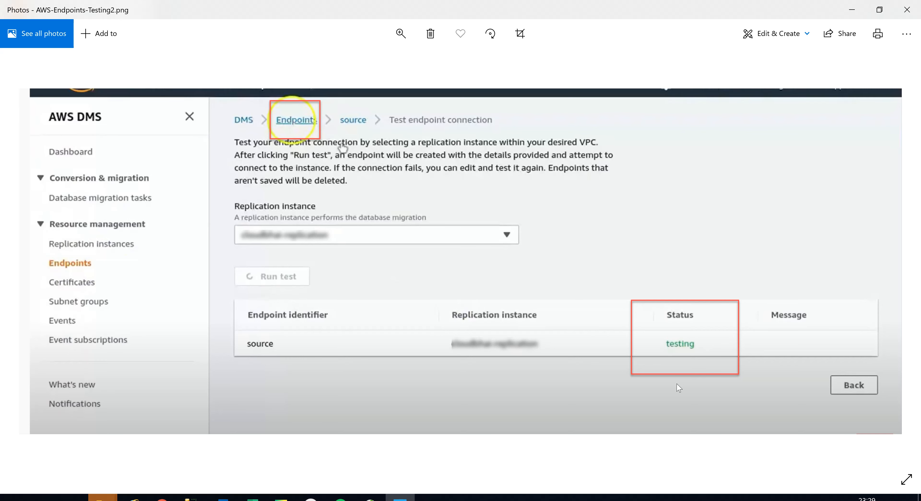
pyautogui.press('Right')
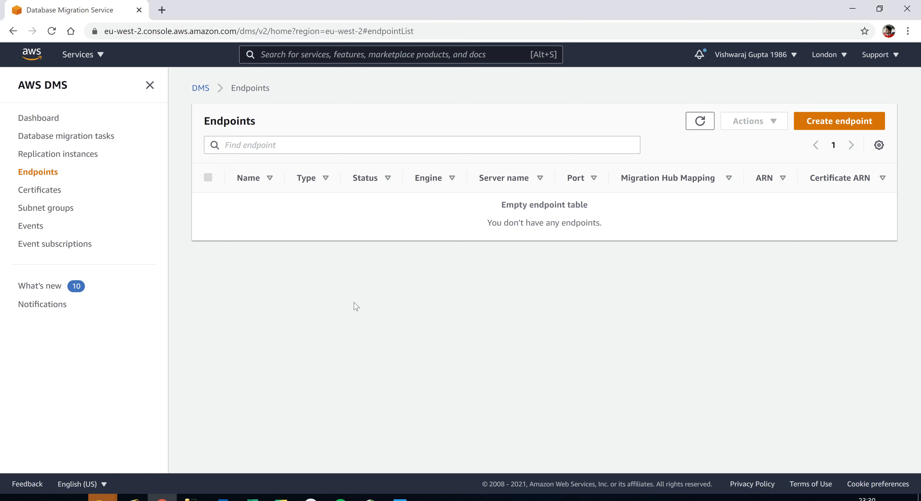
# Start creating a new database migration task and enter "finalmoving" as its task identifier.
pyautogui.click(97, 137)
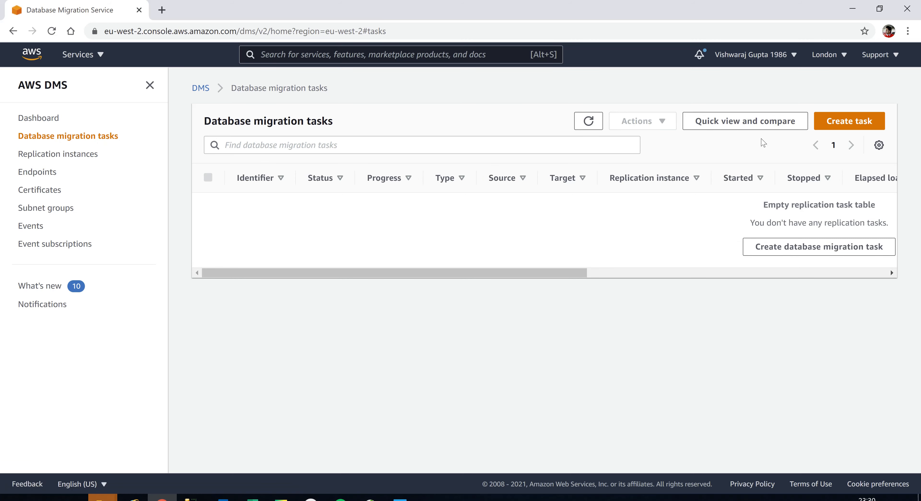
pyautogui.click(850, 123)
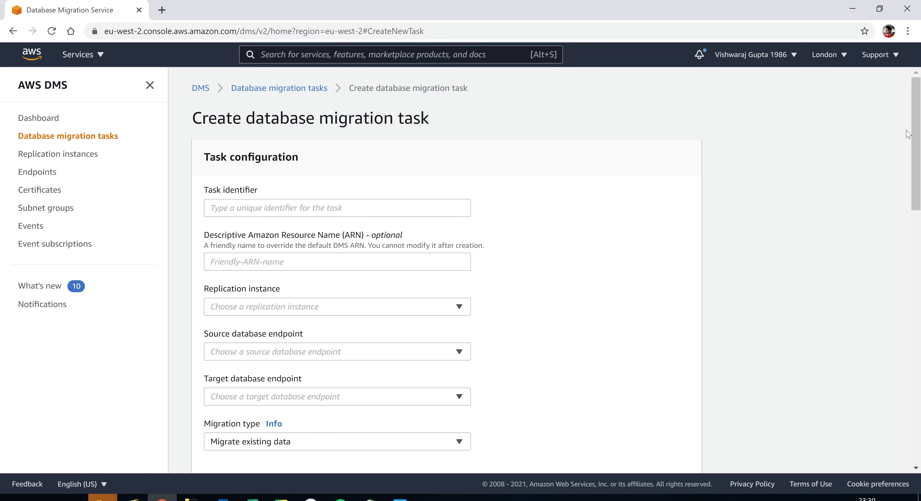
pyautogui.scroll(-1, 918, 145)
pyautogui.scroll(-2, 919, 145)
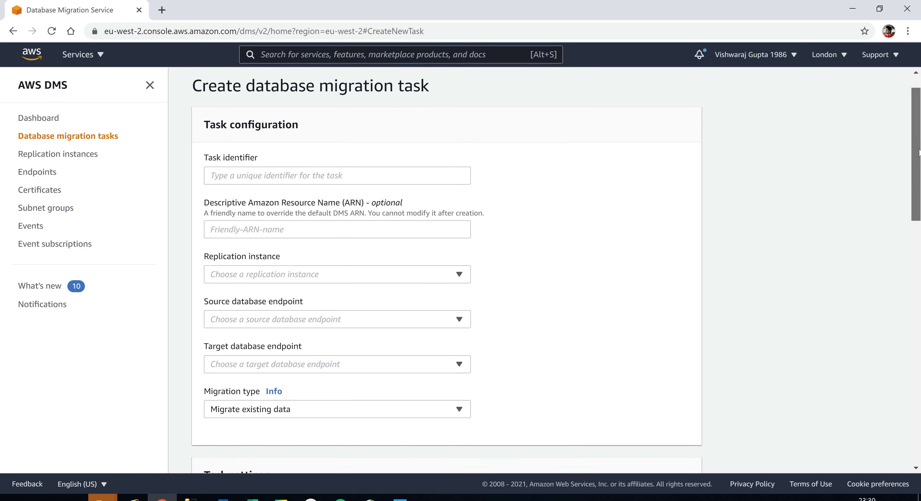
pyautogui.click(332, 148)
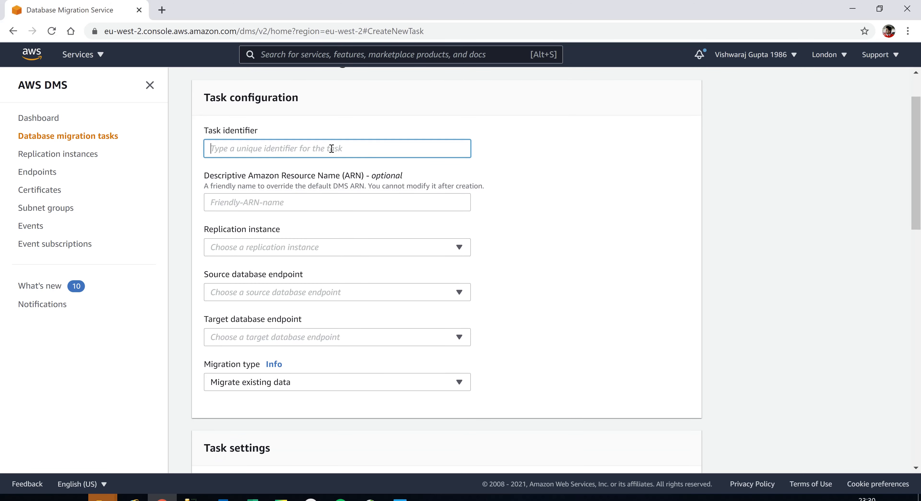
pyautogui.write('finalm')
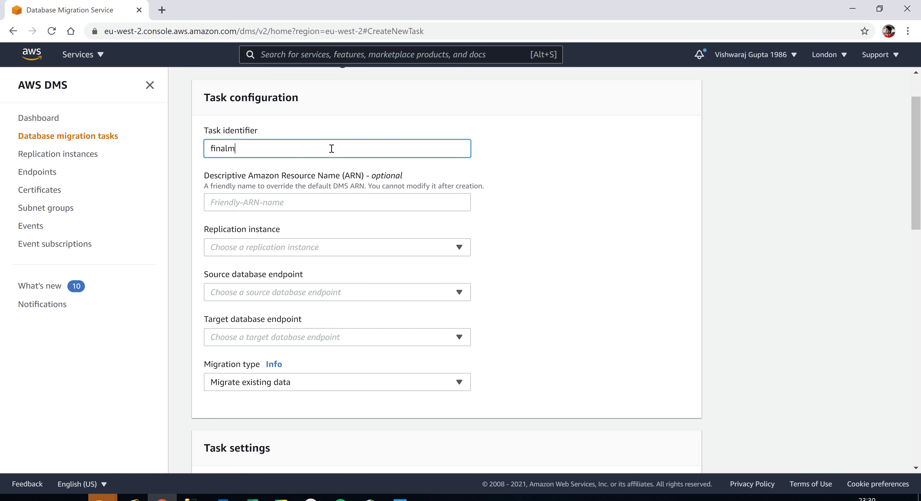
pyautogui.write('oving')
# Check the available choices for the task's replication instance and target database endpoint.
pyautogui.moveTo(919, 157); pyautogui.dragTo(919, 187)
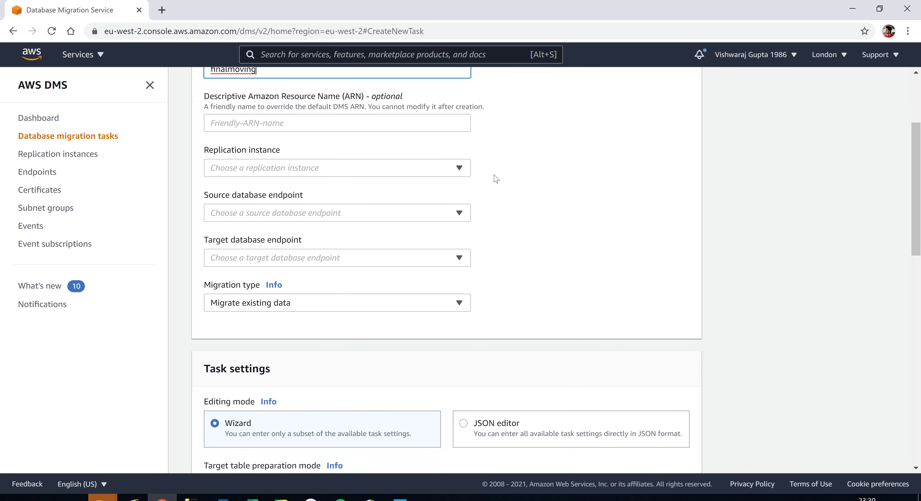
pyautogui.click(464, 173)
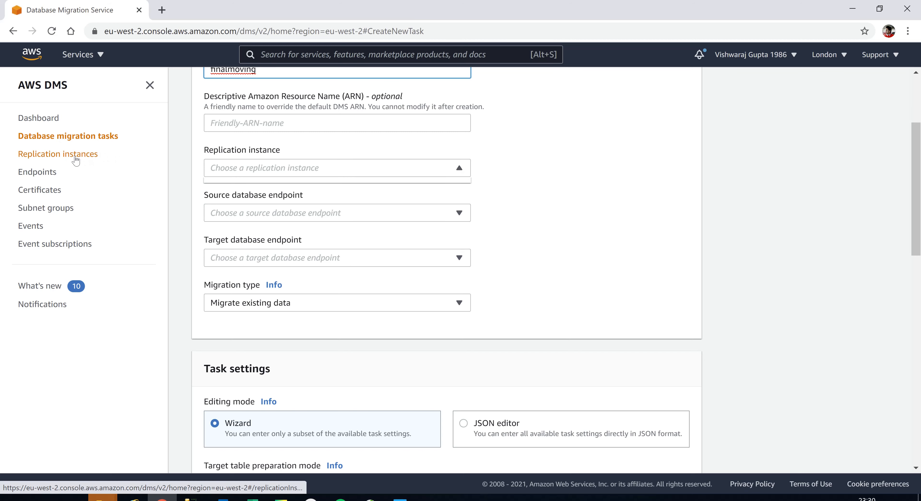
pyautogui.click(563, 208)
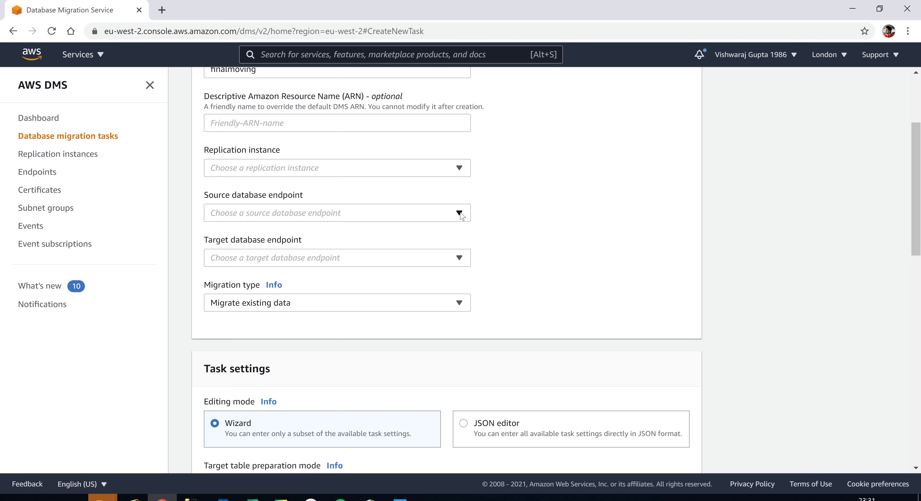
pyautogui.click(465, 262)
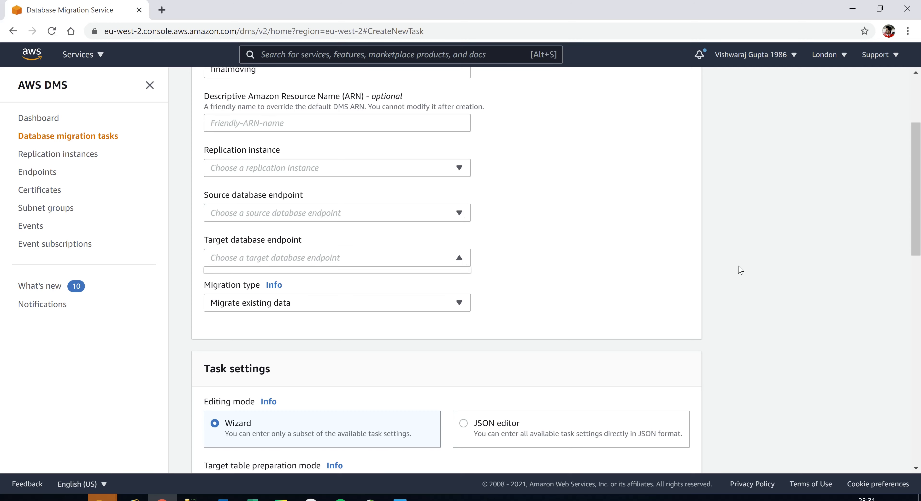
# Review the available migration types for the task without changing the selection.
pyautogui.moveTo(920, 207); pyautogui.dragTo(920, 260)
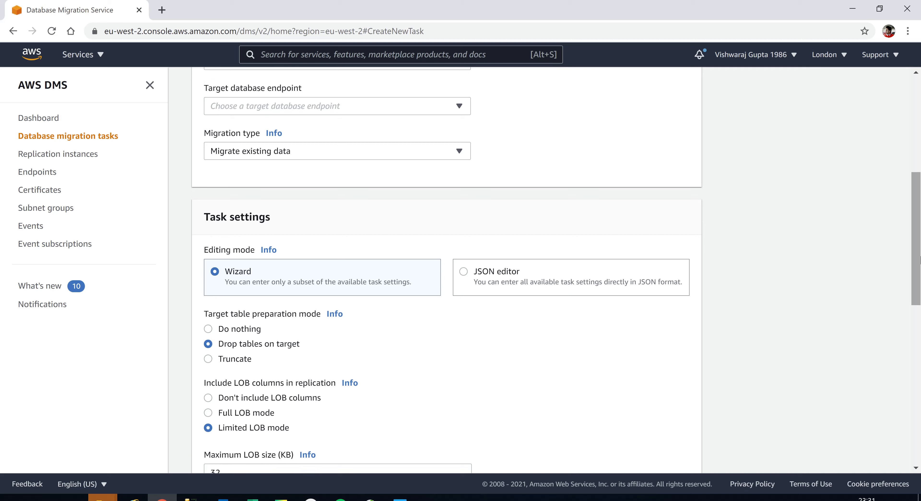
pyautogui.moveTo(920, 260); pyautogui.dragTo(920, 260)
pyautogui.click(459, 157)
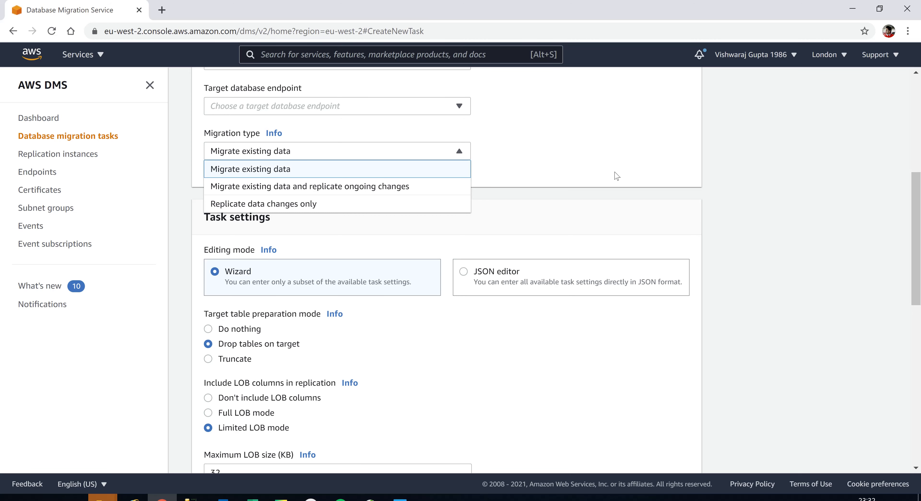
pyautogui.click(655, 354)
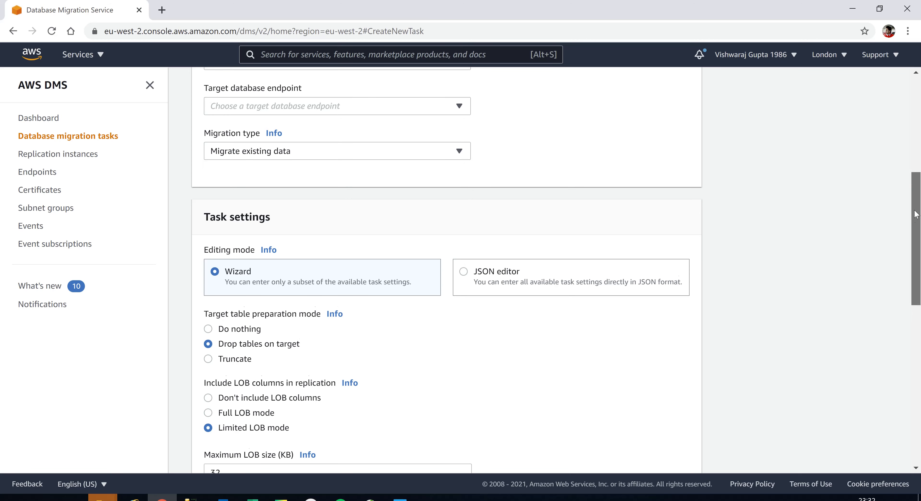
# Compare the Wizard and JSON editor editing modes in the task settings, look at the JSON, and return to Wizard.
pyautogui.moveTo(917, 216); pyautogui.dragTo(918, 256)
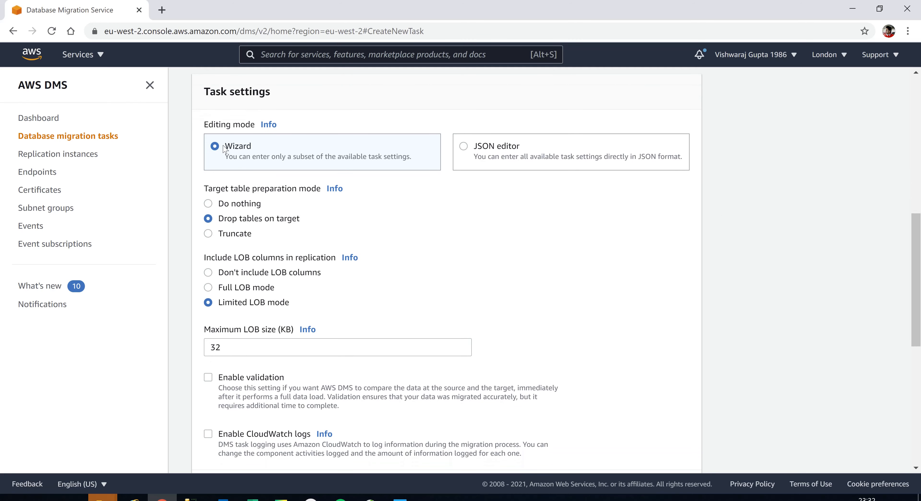
pyautogui.click(464, 148)
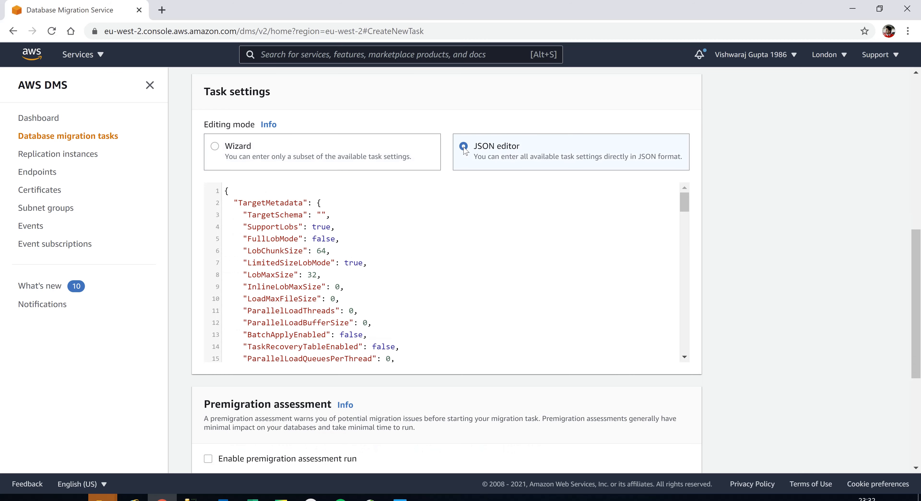
pyautogui.click(216, 148)
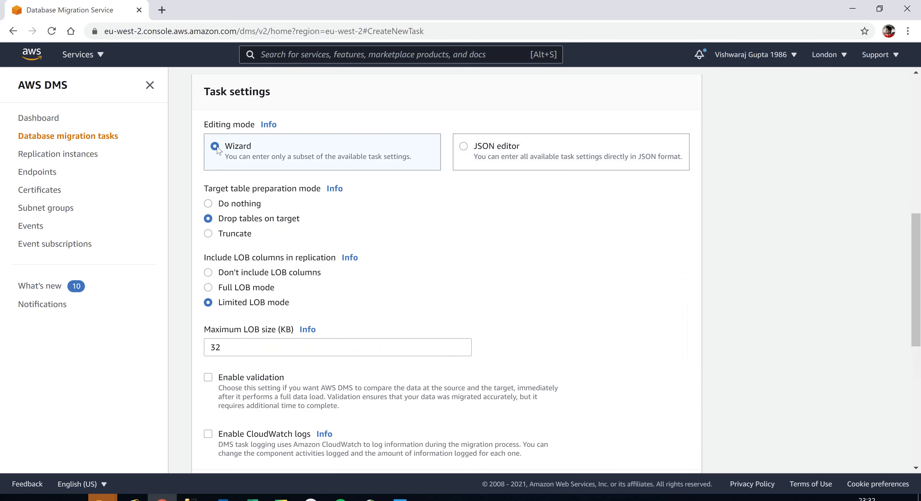
pyautogui.click(463, 148)
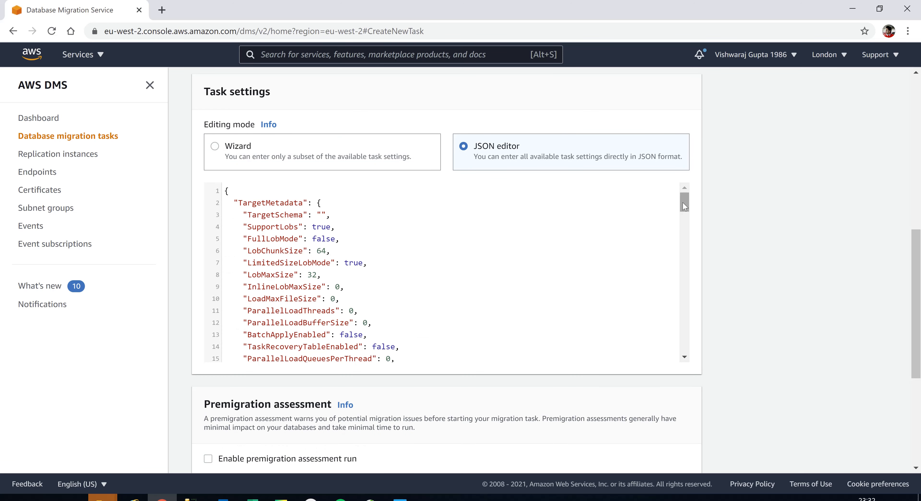
pyautogui.moveTo(683, 203); pyautogui.dragTo(671, 185)
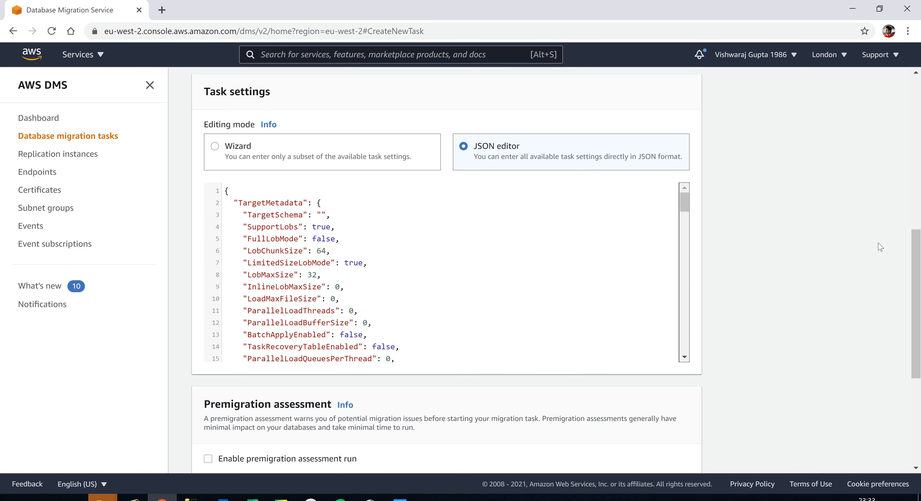
pyautogui.click(216, 150)
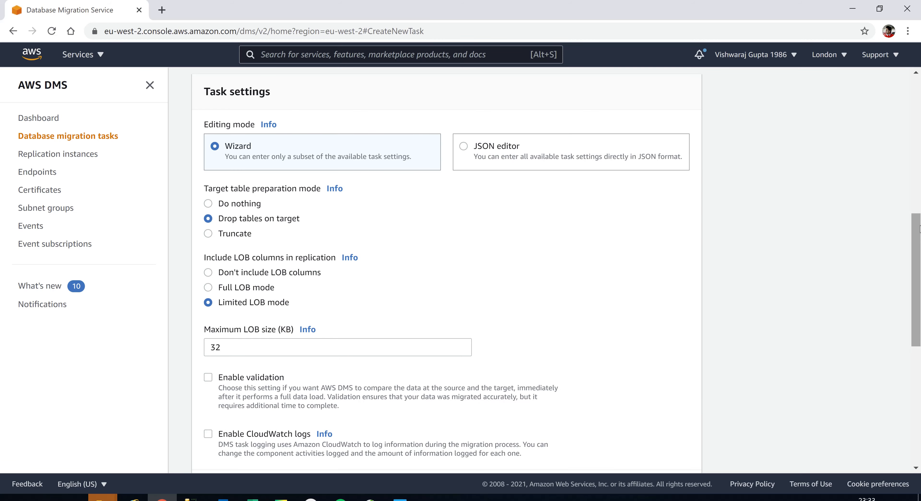
# Try a maximum LOB size of 60 KB, clear it, and switch LOB column replication to Full LOB mode.
pyautogui.moveTo(919, 229); pyautogui.dragTo(920, 263)
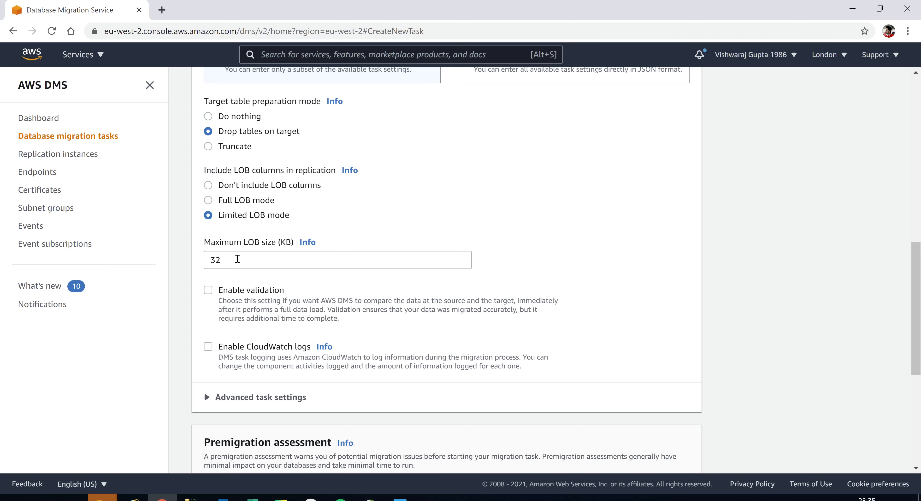
pyautogui.click(237, 259)
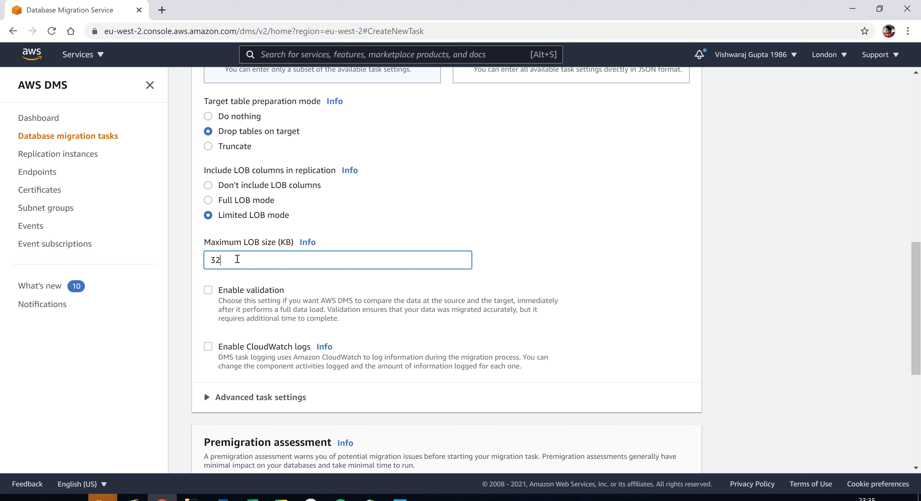
pyautogui.press('BackSpace')
pyautogui.press('BackSpace')
pyautogui.write('60')
pyautogui.press('BackSpace')
pyautogui.press('BackSpace')
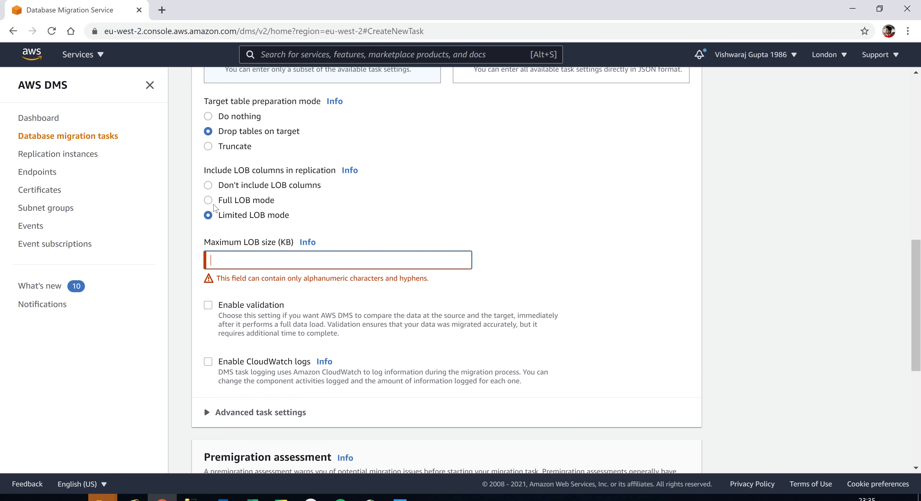
pyautogui.click(208, 202)
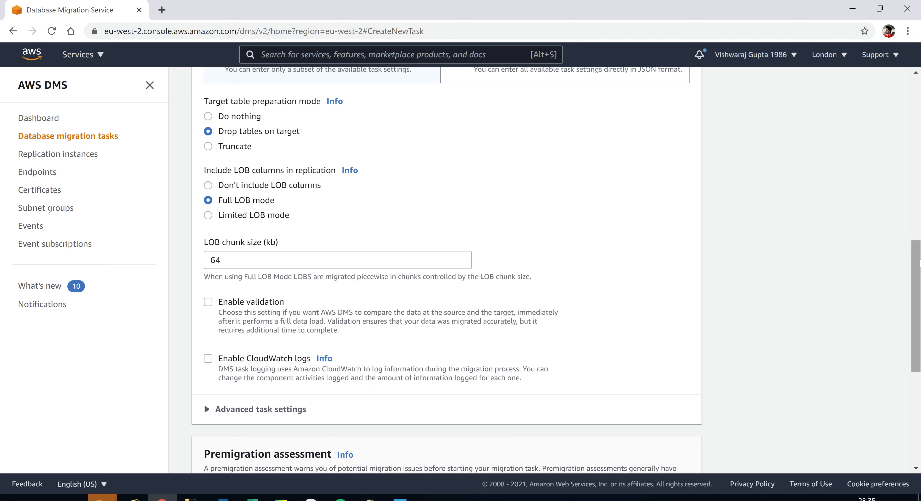
pyautogui.moveTo(916, 264)
pyautogui.mouseDown()
pyautogui.moveTo(920, 277)
pyautogui.moveTo(920, 262)
pyautogui.mouseUp()
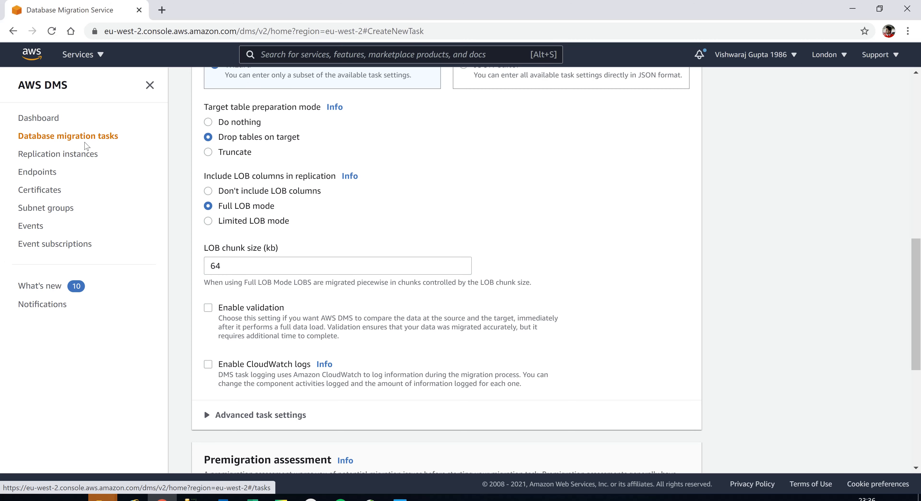
# Return to the database migration tasks list, open a fresh task creation form, and review its configuration and task settings.
pyautogui.click(84, 139)
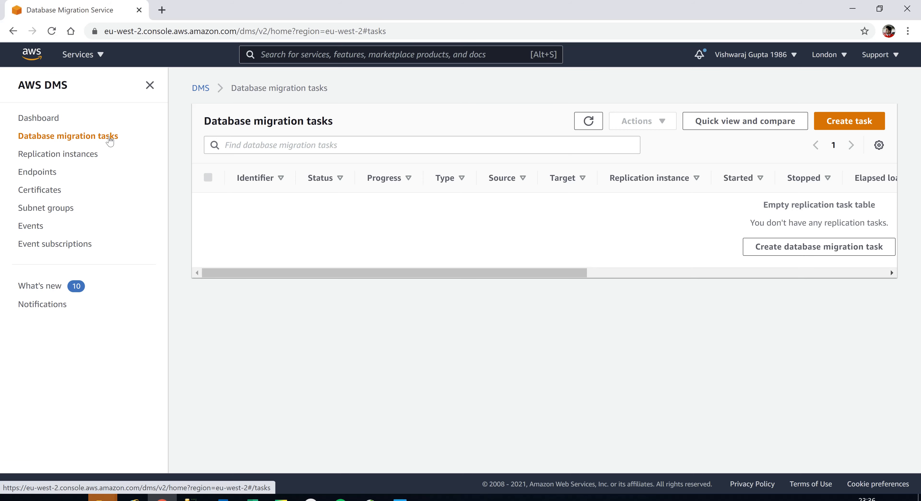
pyautogui.click(856, 122)
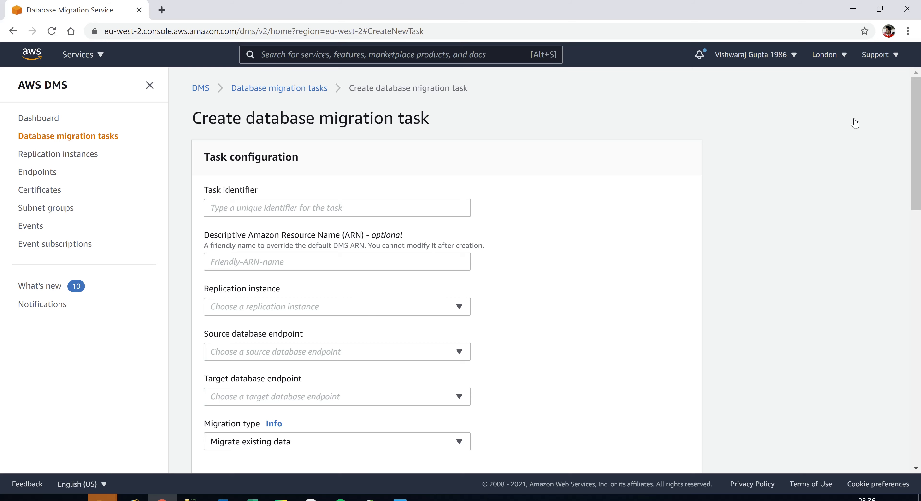
pyautogui.moveTo(918, 149); pyautogui.dragTo(916, 235)
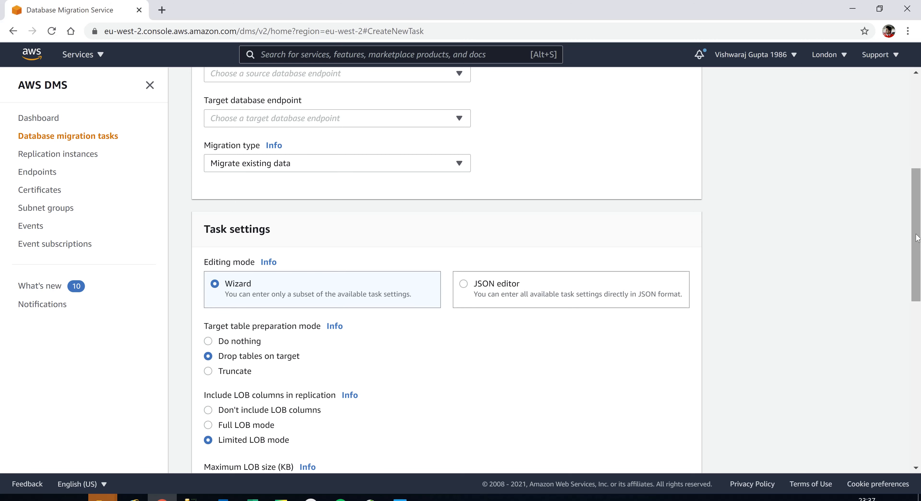
pyautogui.moveTo(918, 238); pyautogui.dragTo(917, 296)
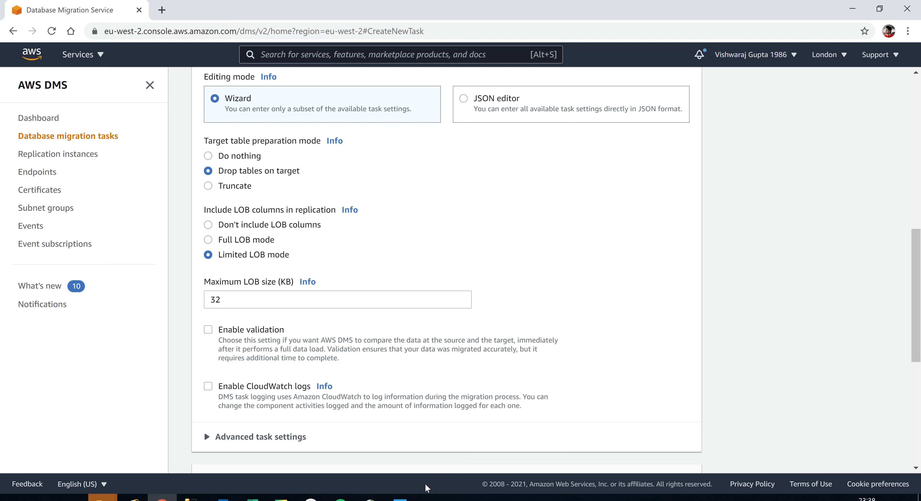
# Switch to Photos and view the table mapping images 0fortablemapping.png and 1fortablemapping.png with the selection rules.
pyautogui.click(400, 499)
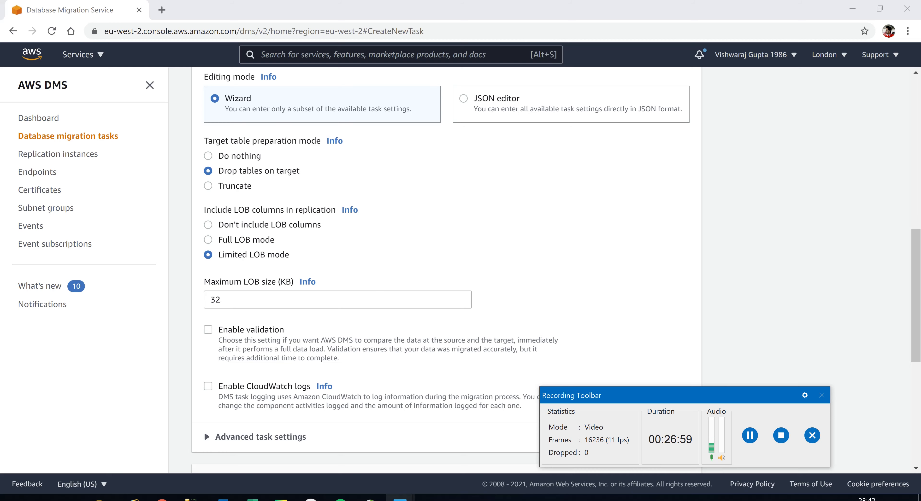
pyautogui.moveTo(400, 499)
pyautogui.click(379, 478)
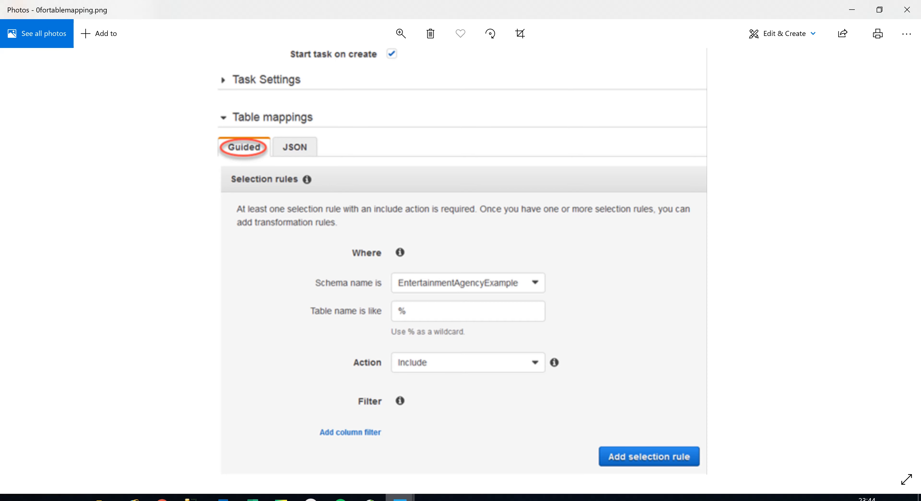
pyautogui.moveTo(400, 498)
pyautogui.click(458, 472)
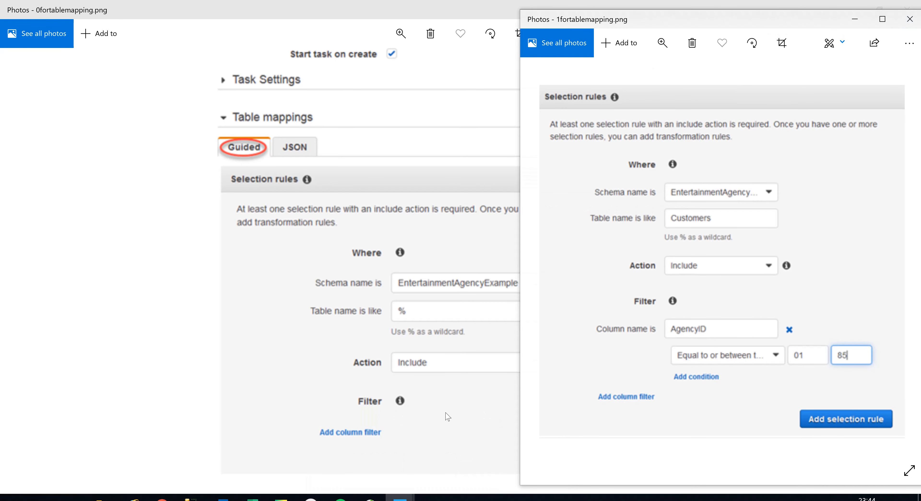
# Show 1fortablemapping.png full screen and enlarge it to read the Customers selection rule with its AgencyID filter.
pyautogui.click(437, 93)
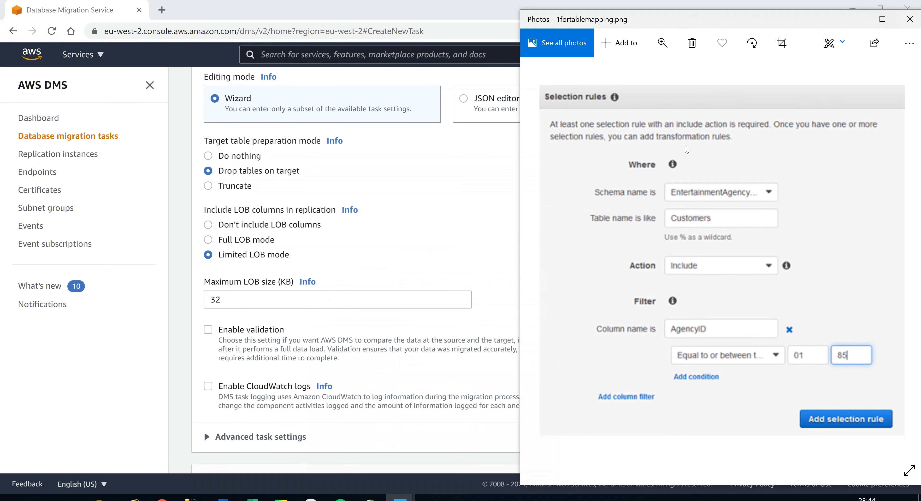
pyautogui.click(882, 19)
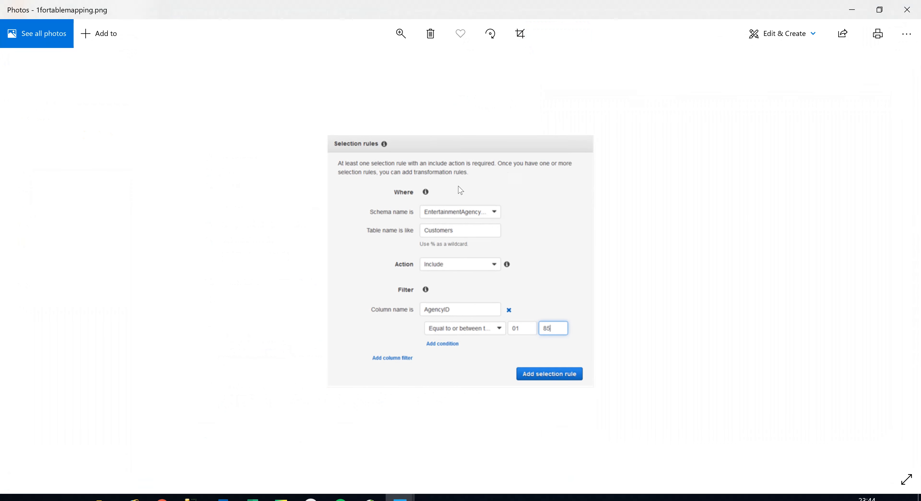
pyautogui.click(414, 44)
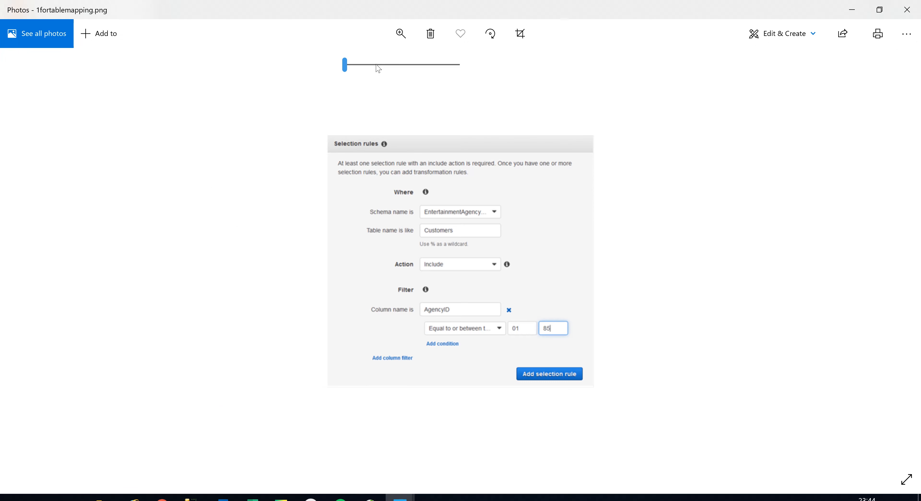
pyautogui.moveTo(379, 66); pyautogui.dragTo(397, 66)
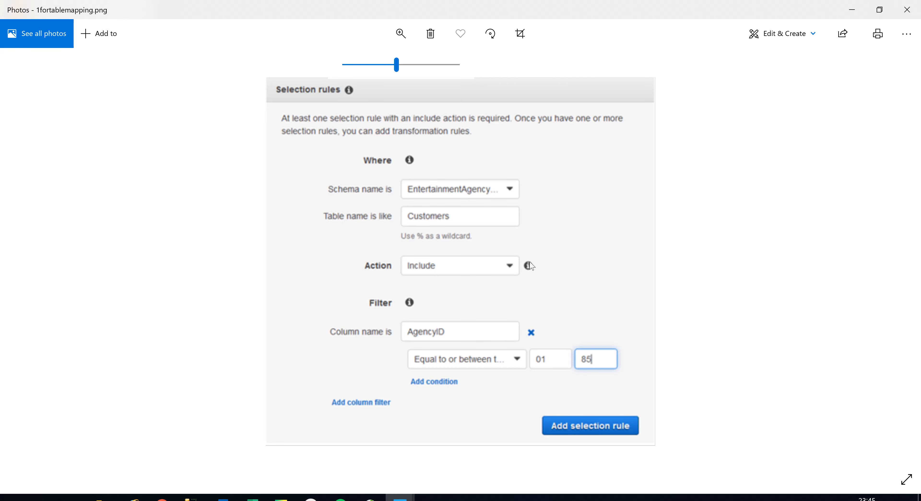
pyautogui.press('Left')
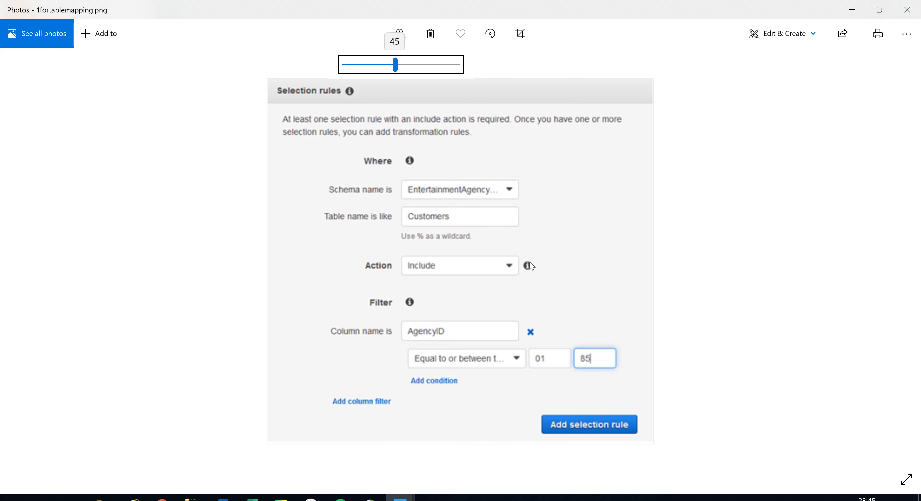
pyautogui.press('Left')
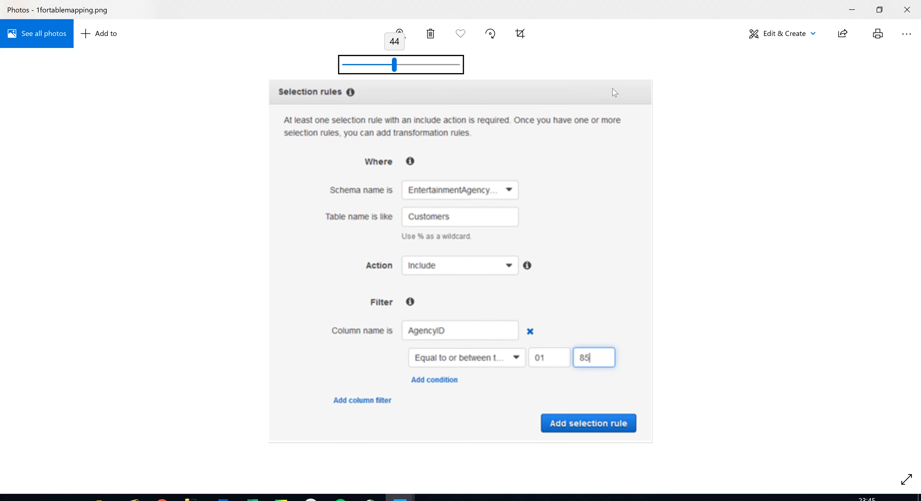
# Compare the selection rules in 0fortablemapping.png and 1fortablemapping.png, and view the transformation rule in 2fortablemapping.png.
pyautogui.moveTo(397, 497)
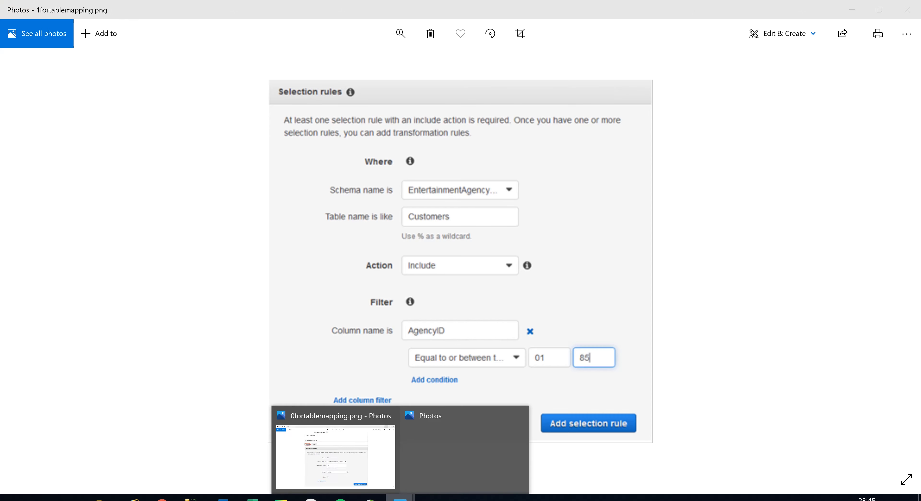
pyautogui.click(374, 464)
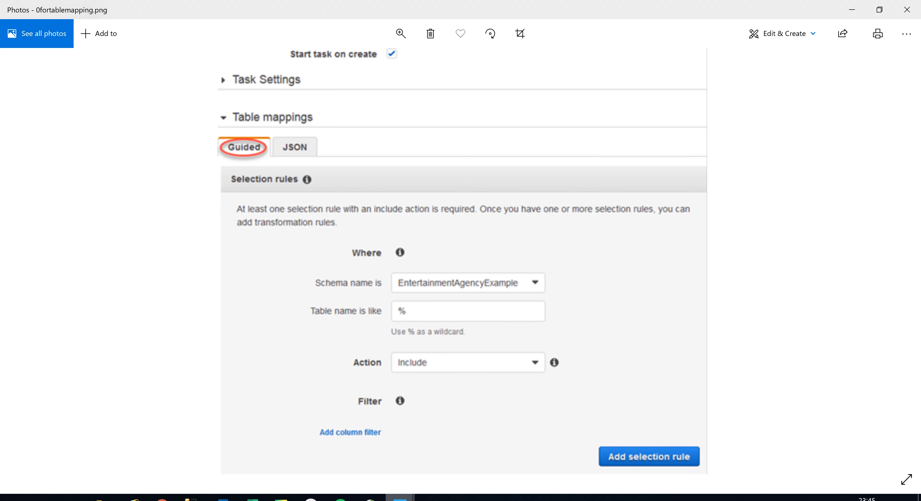
pyautogui.moveTo(400, 499)
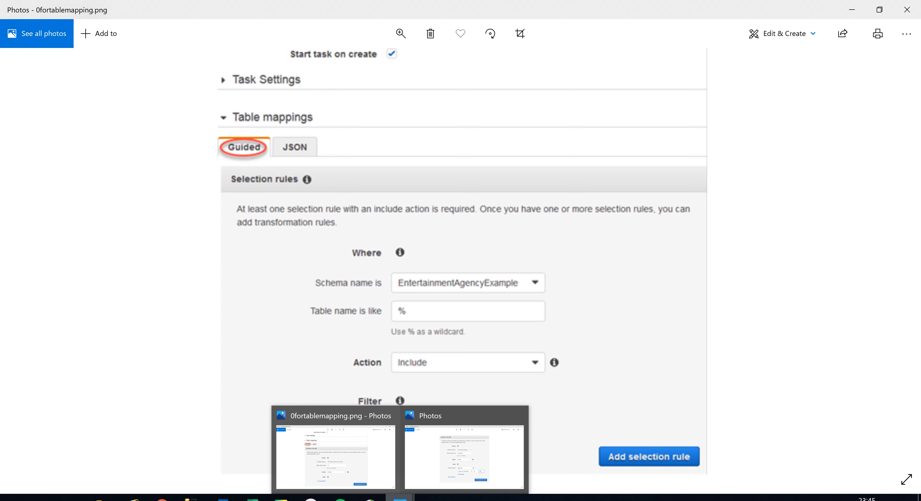
pyautogui.click(447, 462)
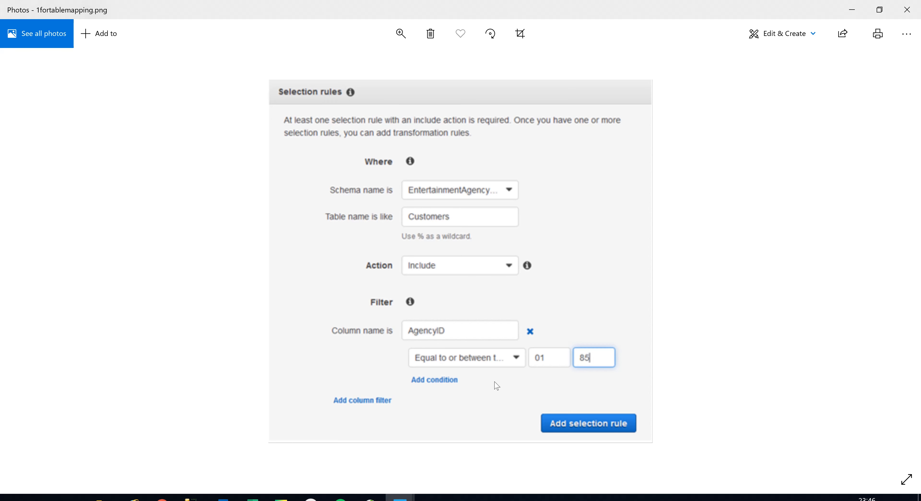
pyautogui.moveTo(400, 498)
pyautogui.click(336, 453)
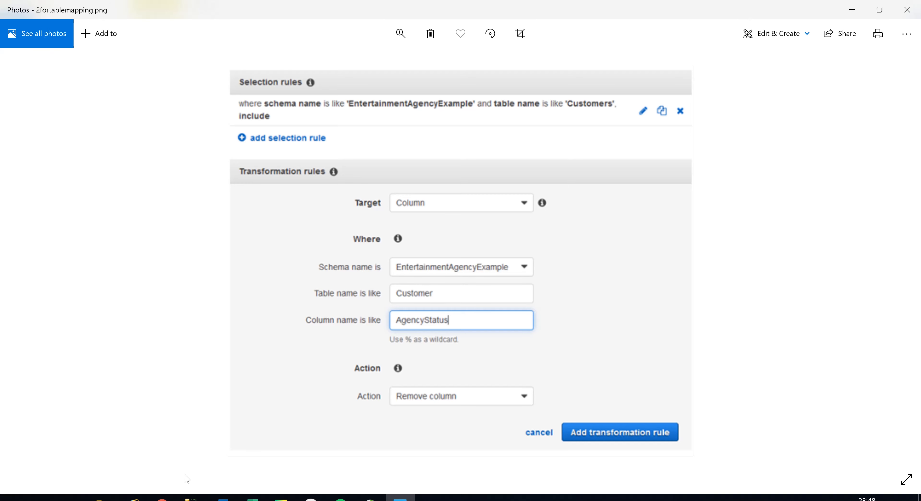
# Back in the browser's DMS task form, set the migration task to start manually later and briefly preview the premigration assessment options.
pyautogui.click(162, 500)
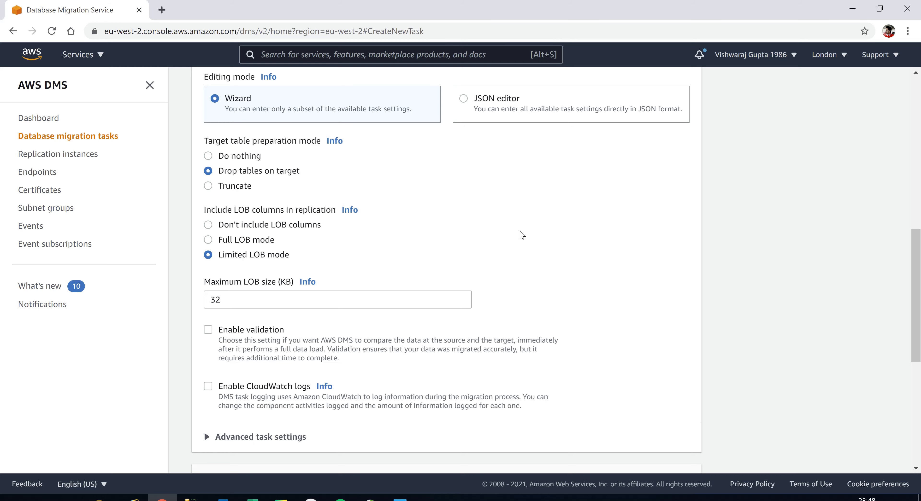
pyautogui.scroll(-2, 914, 338)
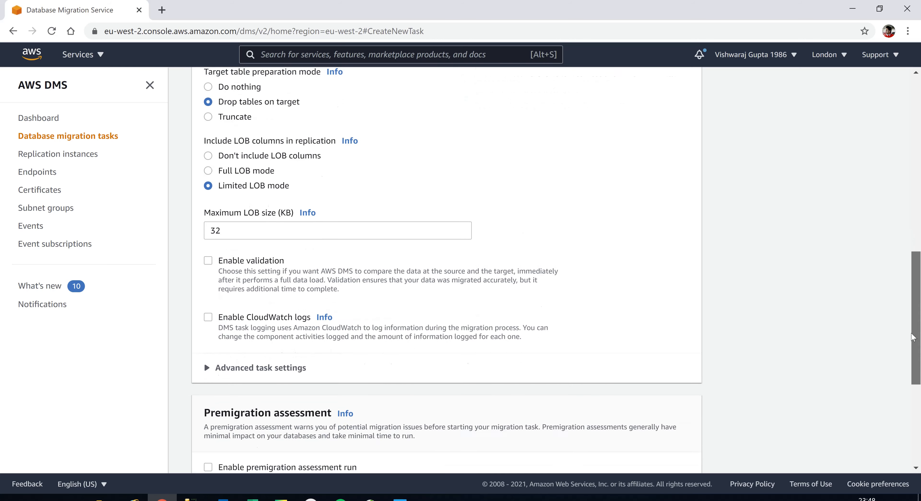
pyautogui.scroll(-5, 913, 338)
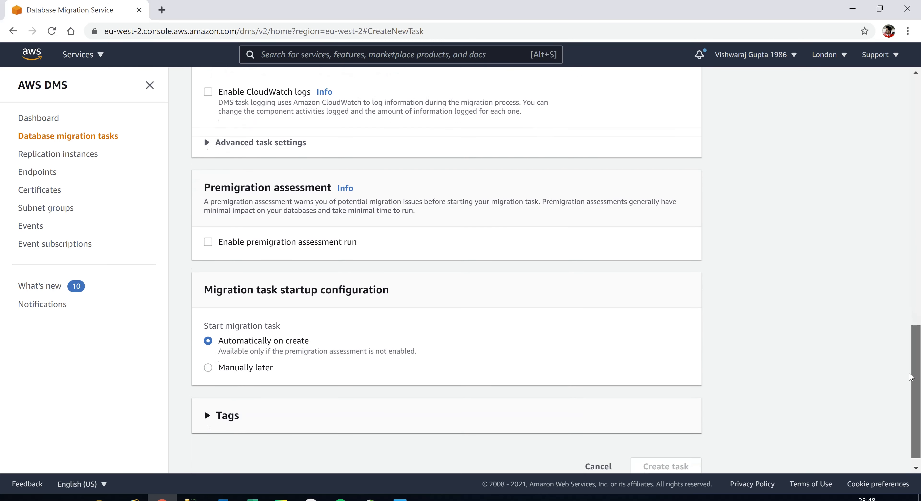
pyautogui.moveTo(910, 374); pyautogui.dragTo(909, 376)
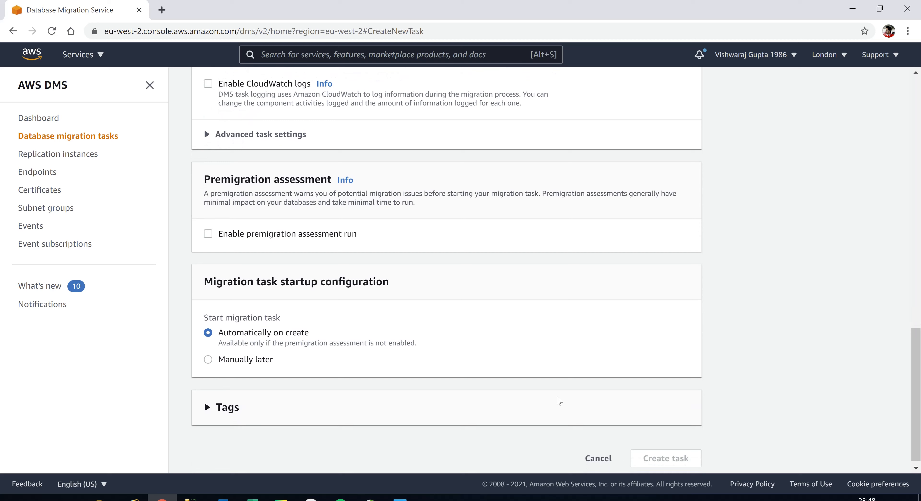
pyautogui.click(209, 362)
pyautogui.click(209, 234)
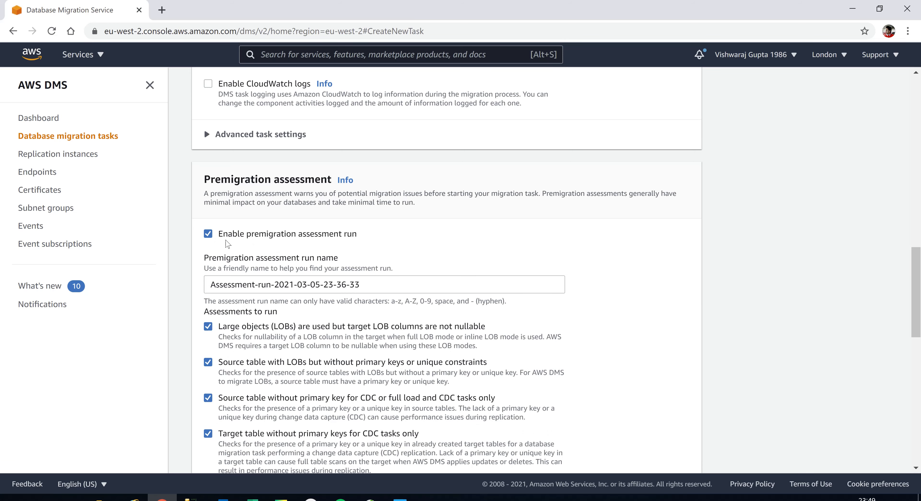
pyautogui.click(209, 234)
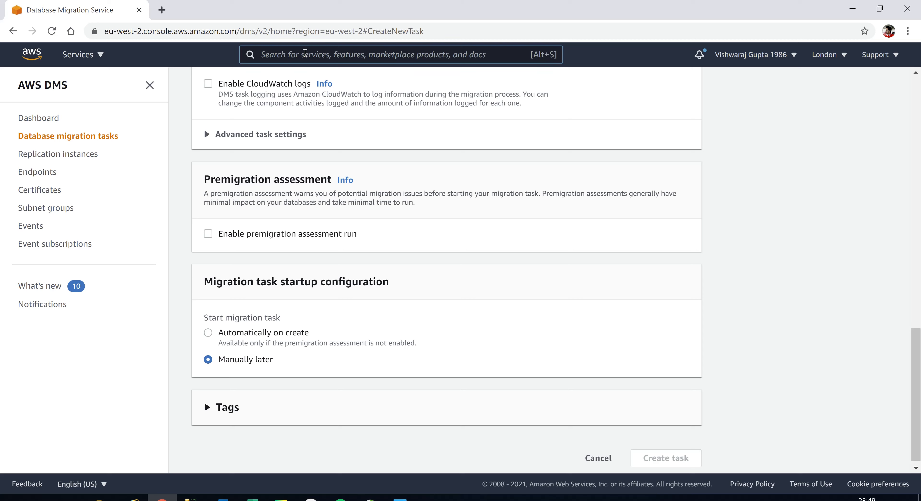
# Search the AWS services for redshift, open Amazon Redshift, and view its cluster creation form.
pyautogui.click(305, 53)
pyautogui.write('redshift')
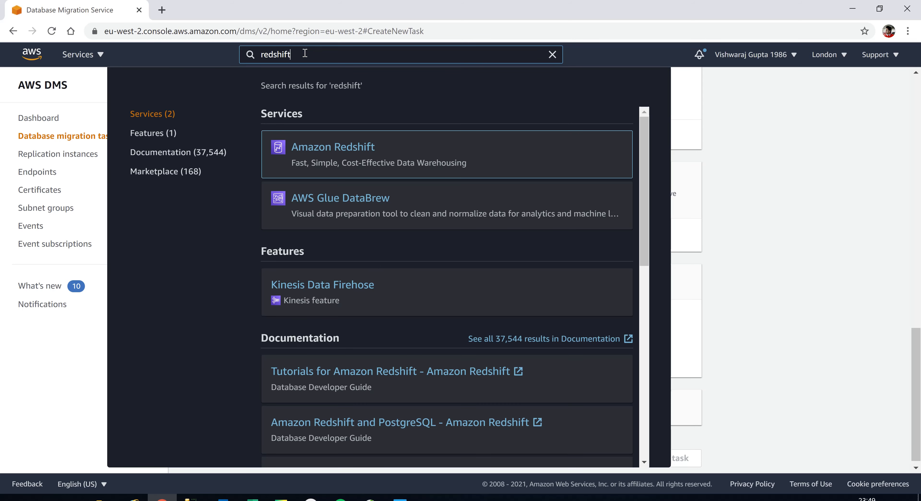
pyautogui.click(323, 153)
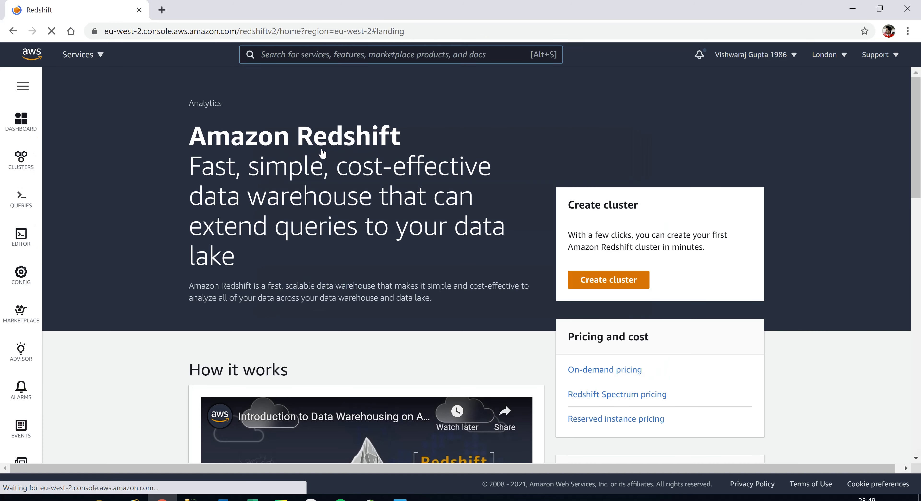
pyautogui.click(612, 286)
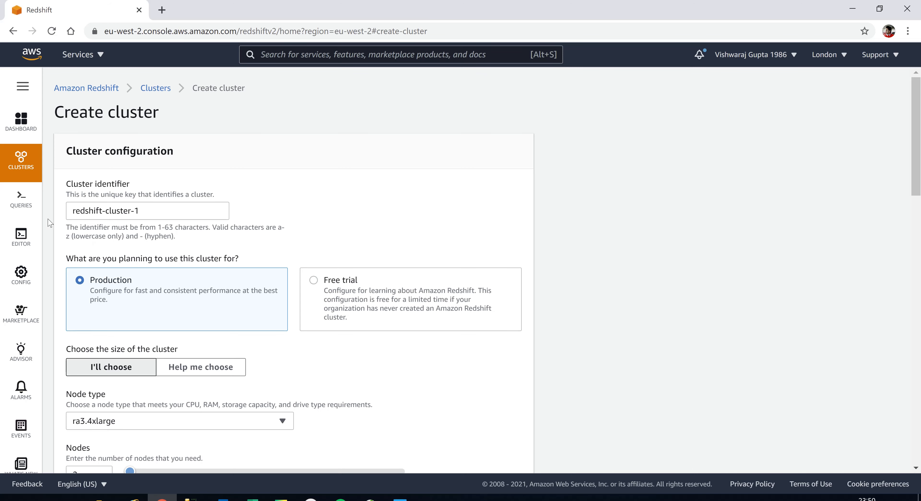
# View Redshift's Queries and loads page, and examine the database and schema choices in the query editor.
pyautogui.click(25, 206)
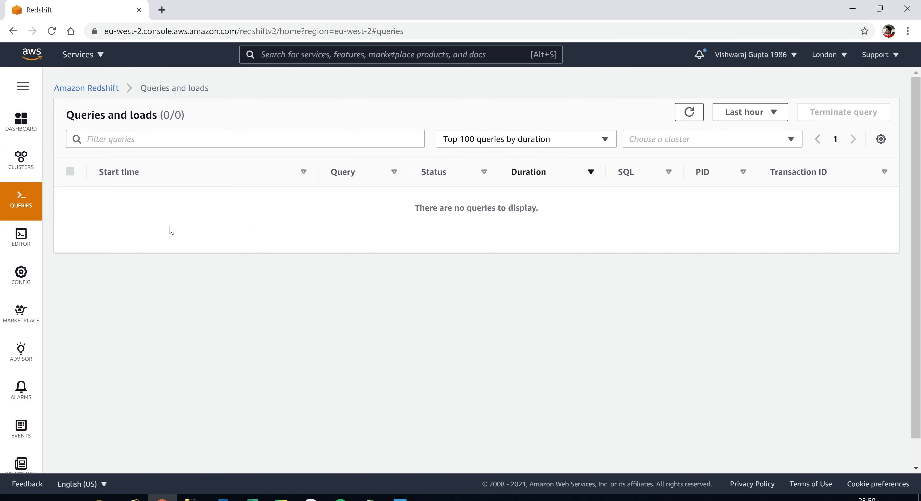
pyautogui.click(28, 248)
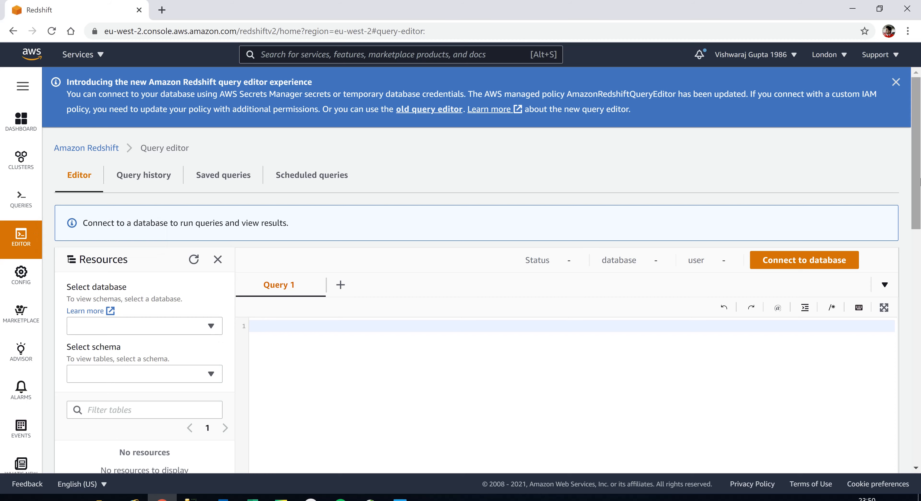
pyautogui.moveTo(920, 184); pyautogui.dragTo(920, 215)
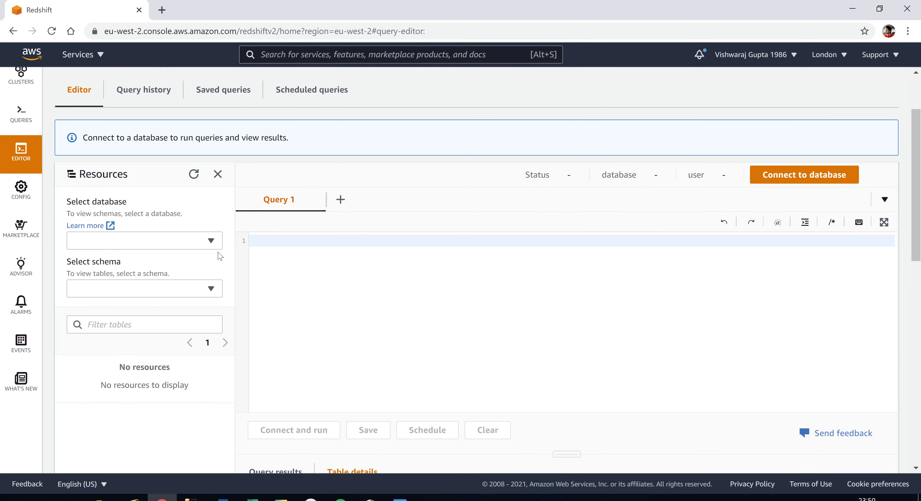
pyautogui.click(214, 246)
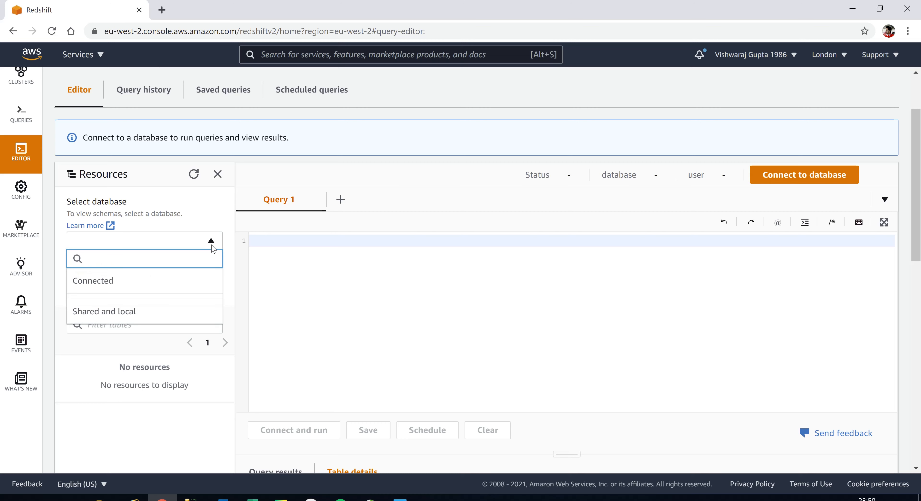
pyautogui.click(309, 280)
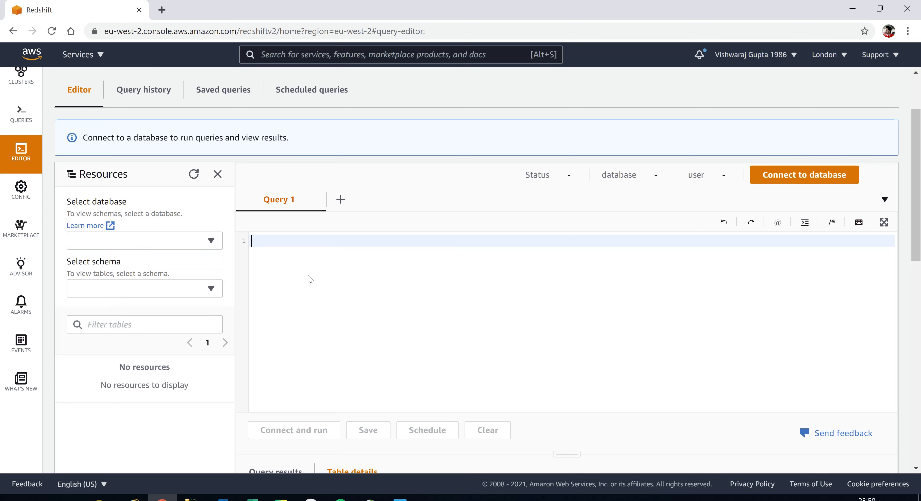
pyautogui.click(214, 290)
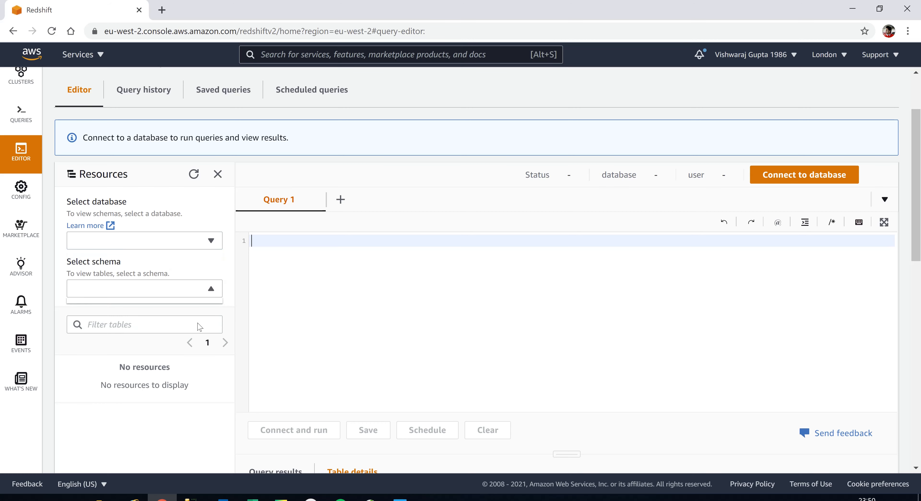